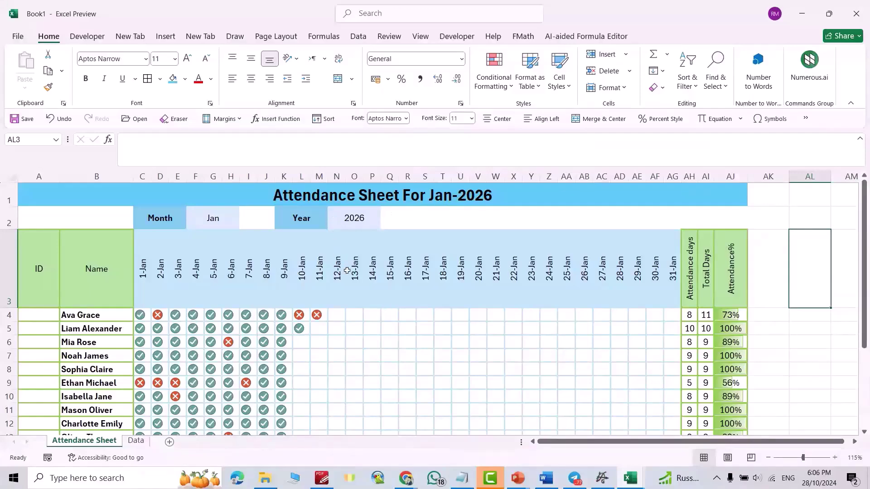
Set the demo sheet's month to Jan and its year to 2024 using the dropdowns
{"action": "left_click", "coordinate": [229, 222]}
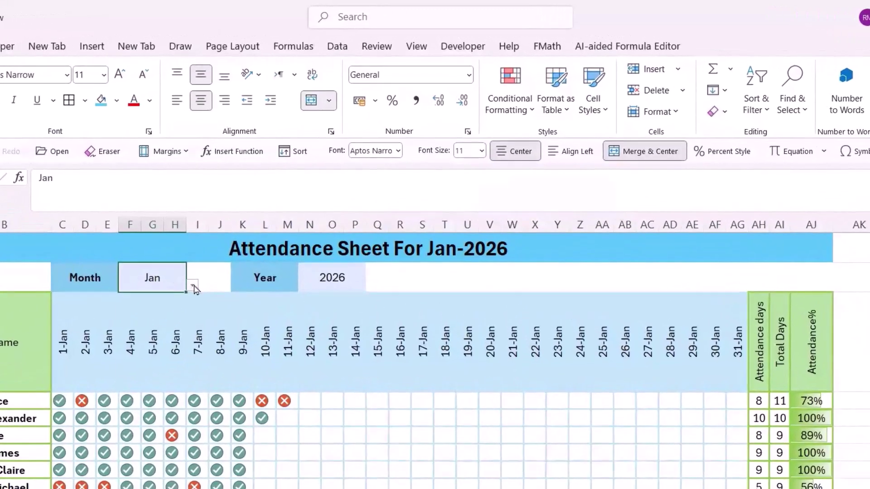
{"action": "left_click", "coordinate": [193, 286]}
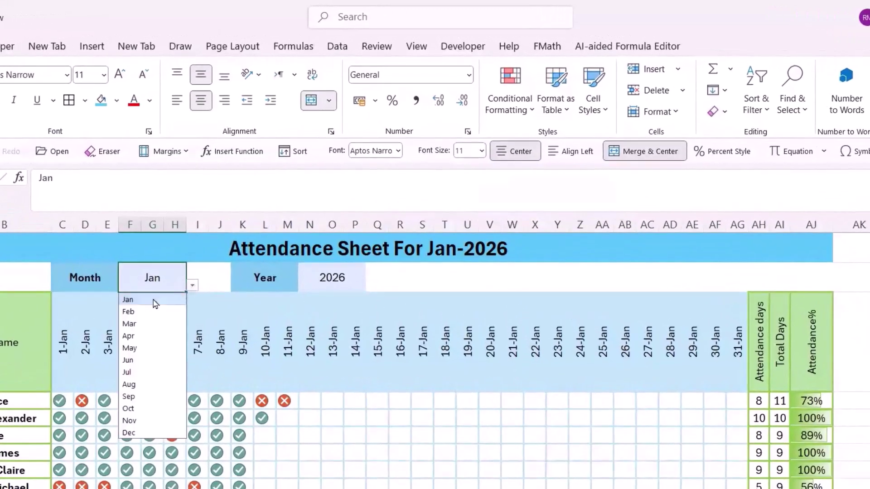
{"action": "left_click", "coordinate": [131, 311]}
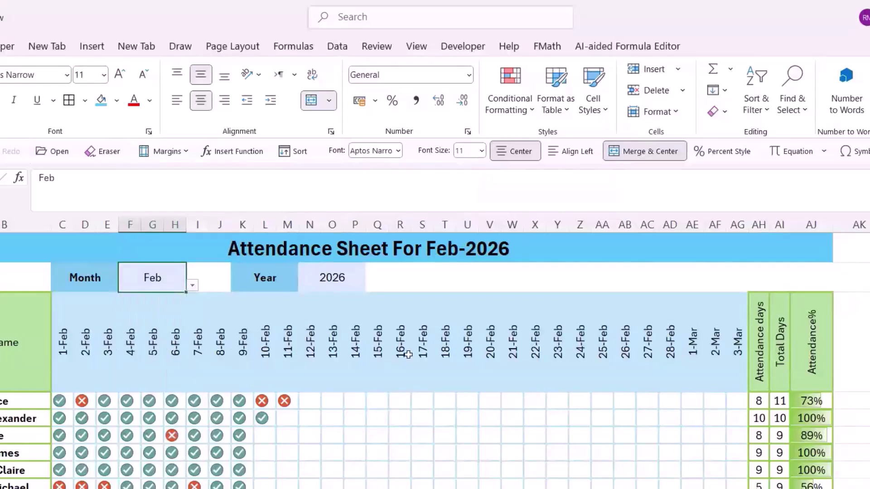
{"action": "left_click", "coordinate": [342, 274]}
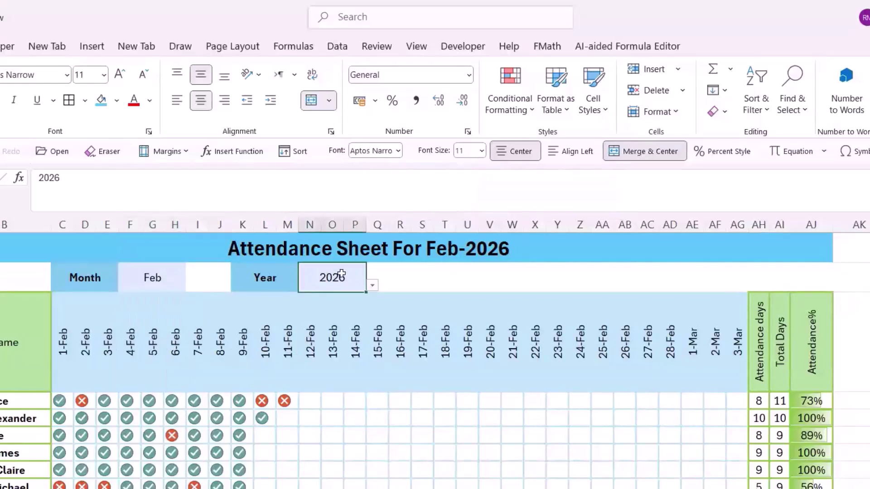
{"action": "left_click", "coordinate": [373, 286]}
{"action": "left_click", "coordinate": [313, 300]}
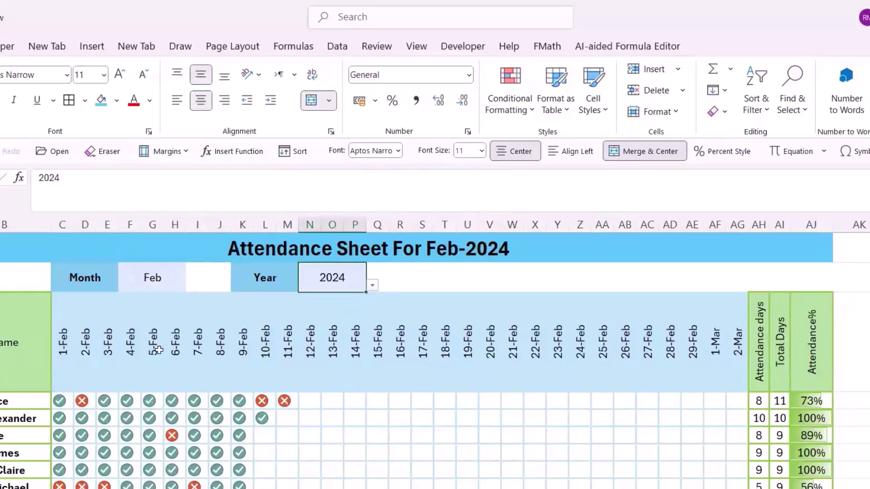
{"action": "left_click", "coordinate": [160, 281]}
{"action": "type", "text": "Jan"}
{"action": "key", "text": "ctrl+Return"}
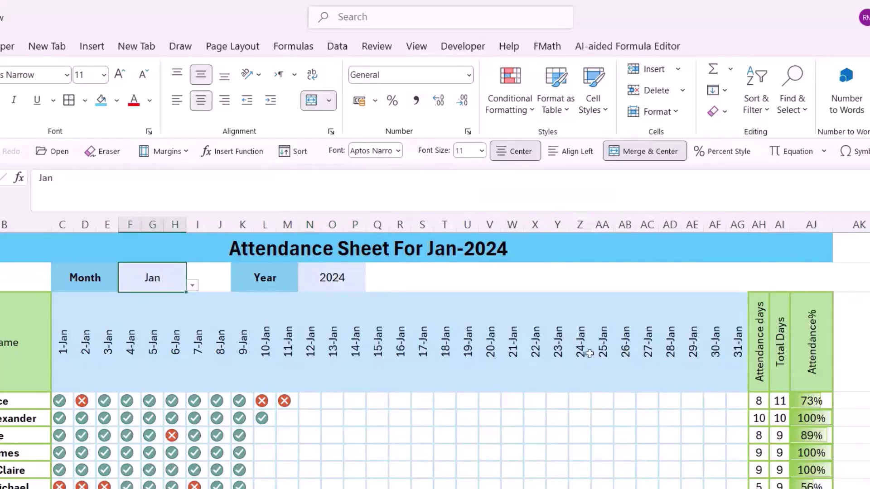
Mark the second student absent (0) on the next days and present (1) after
{"action": "left_click", "coordinate": [287, 418]}
{"action": "type", "text": "0"}
{"action": "key", "text": "Return"}
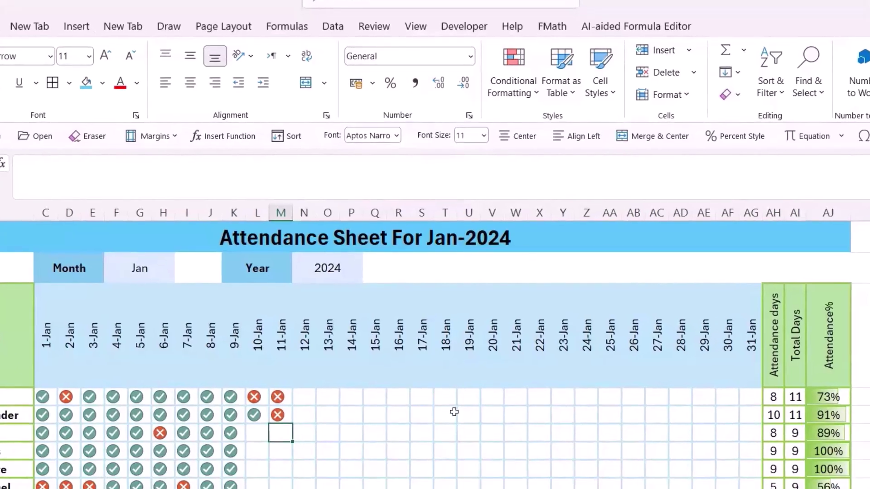
{"action": "key", "text": "Up"}
{"action": "key", "text": "Right"}
{"action": "type", "text": "0"}
{"action": "key", "text": "Right"}
{"action": "type", "text": "1"}
{"action": "key", "text": "Return"}
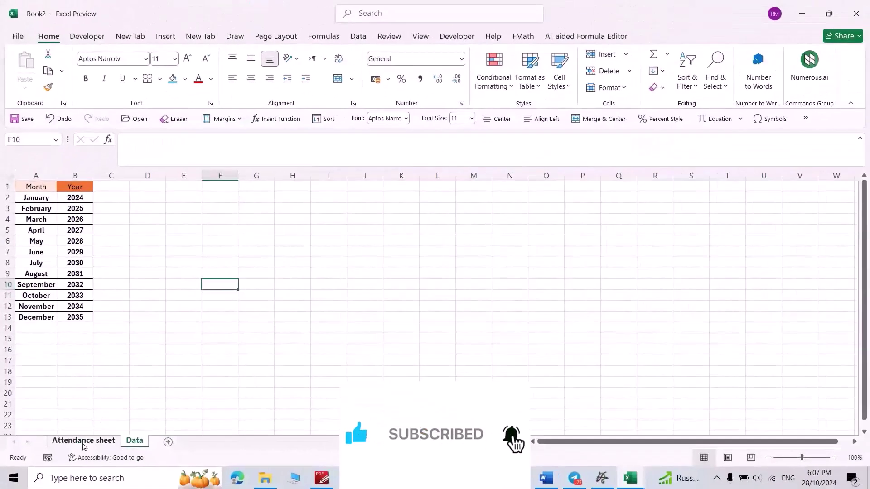
On the Attendance sheet, merge and center D3:F3 and G3:I3, labelling D3 'Month'
{"action": "left_click", "coordinate": [83, 442]}
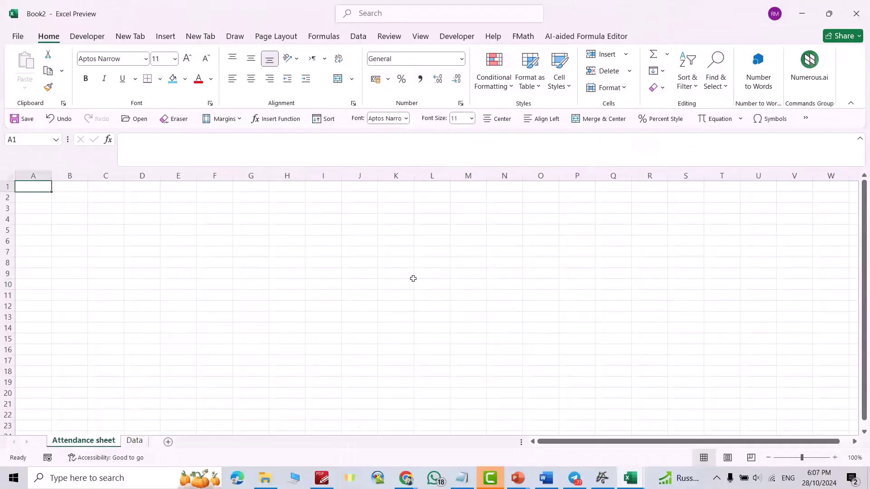
{"action": "left_click_drag", "start_coordinate": [145, 206], "coordinate": [199, 208]}
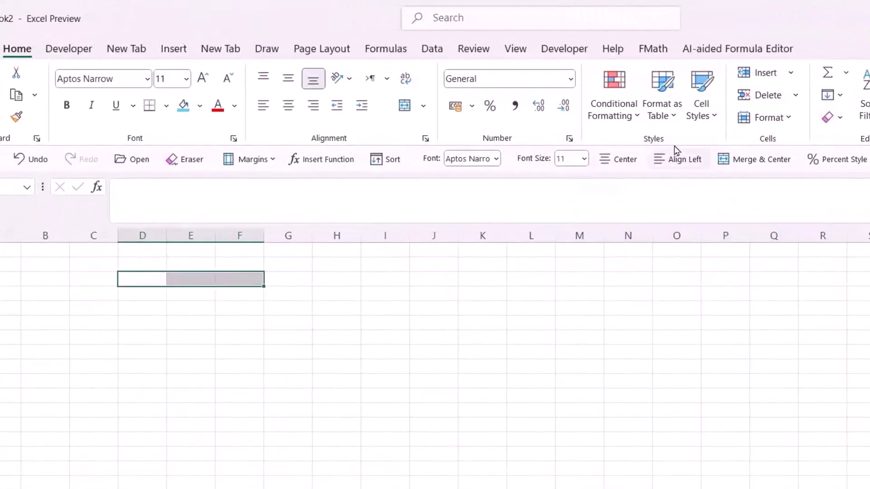
{"action": "left_click", "coordinate": [404, 105]}
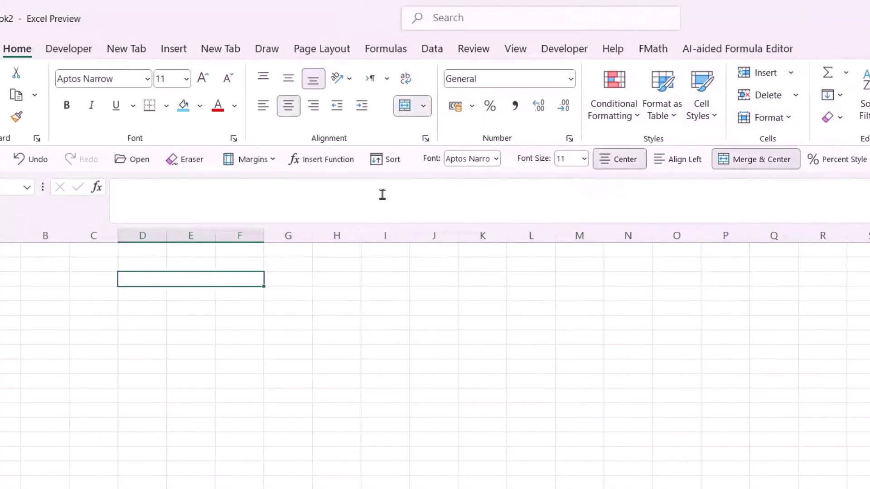
{"action": "left_click_drag", "start_coordinate": [290, 277], "coordinate": [402, 285]}
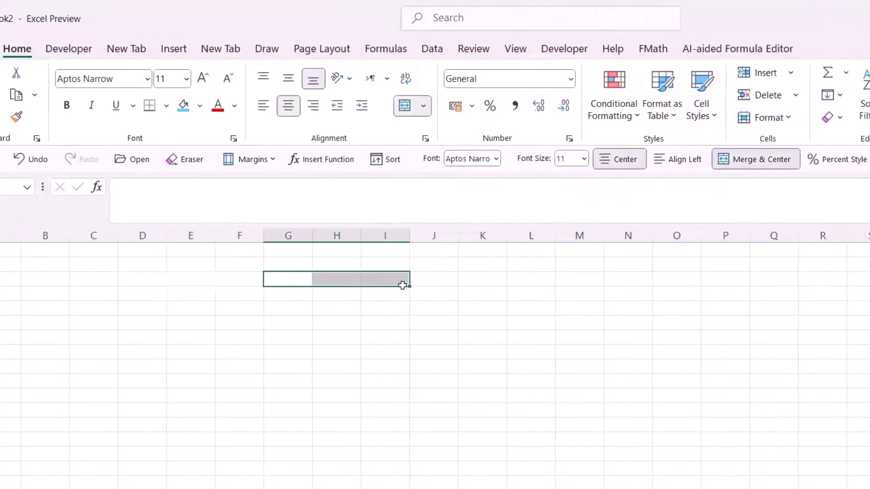
{"action": "left_click", "coordinate": [405, 105]}
{"action": "left_click", "coordinate": [198, 282]}
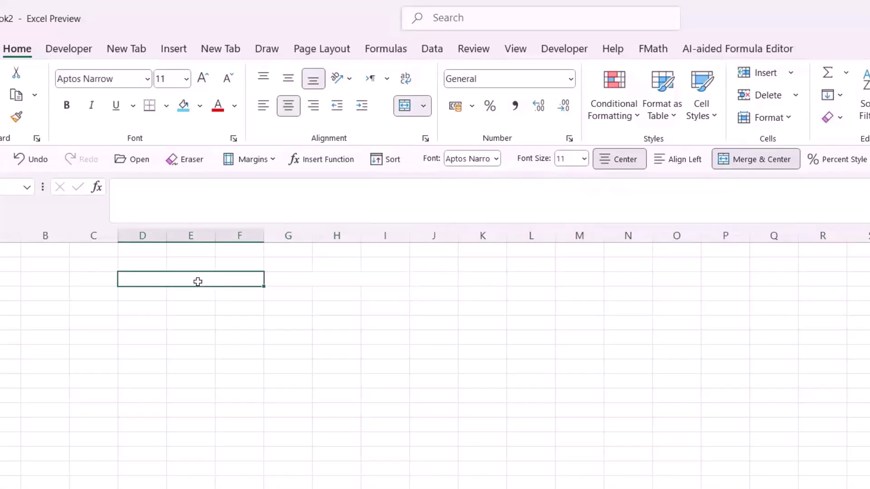
{"action": "type", "text": "Month"}
Merge and center L3:N3 and O3:Q3, labelling L3 'Year'
{"action": "left_click_drag", "start_coordinate": [530, 280], "coordinate": [625, 282]}
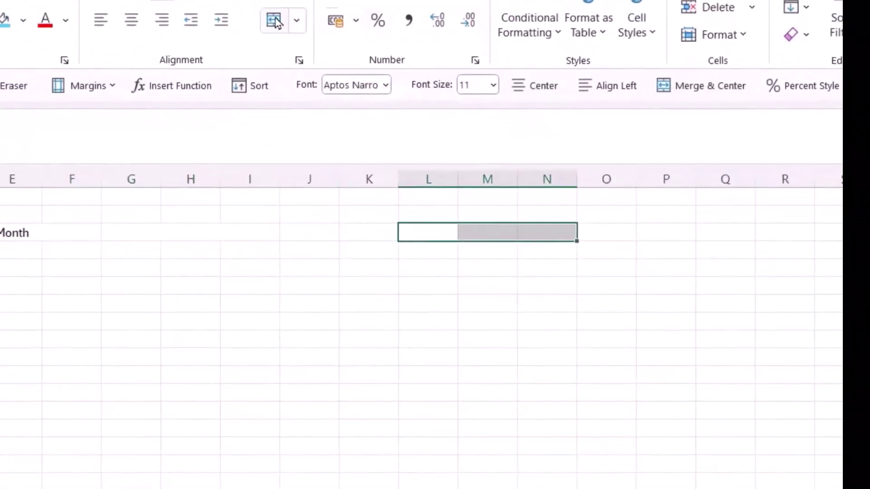
{"action": "left_click", "coordinate": [275, 20]}
{"action": "left_click", "coordinate": [604, 233]}
{"action": "left_click_drag", "start_coordinate": [604, 233], "coordinate": [717, 231]}
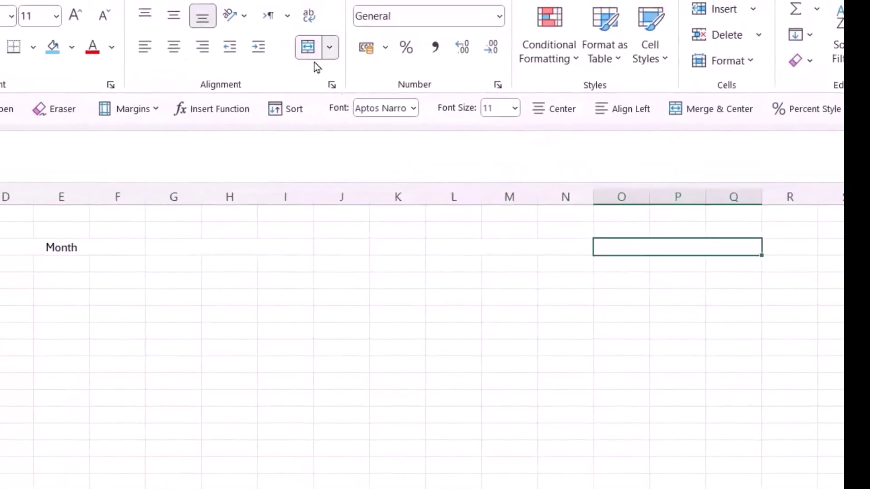
{"action": "left_click", "coordinate": [308, 50]}
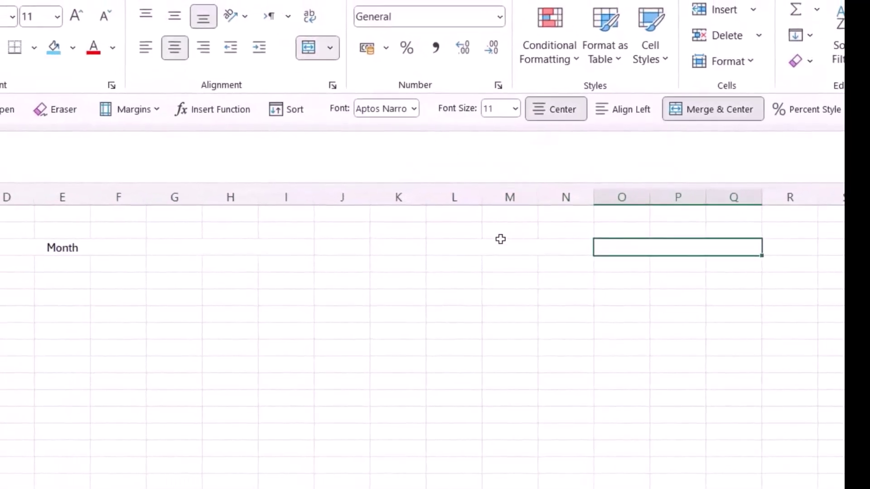
{"action": "left_click", "coordinate": [487, 248]}
{"action": "type", "text": "Year"}
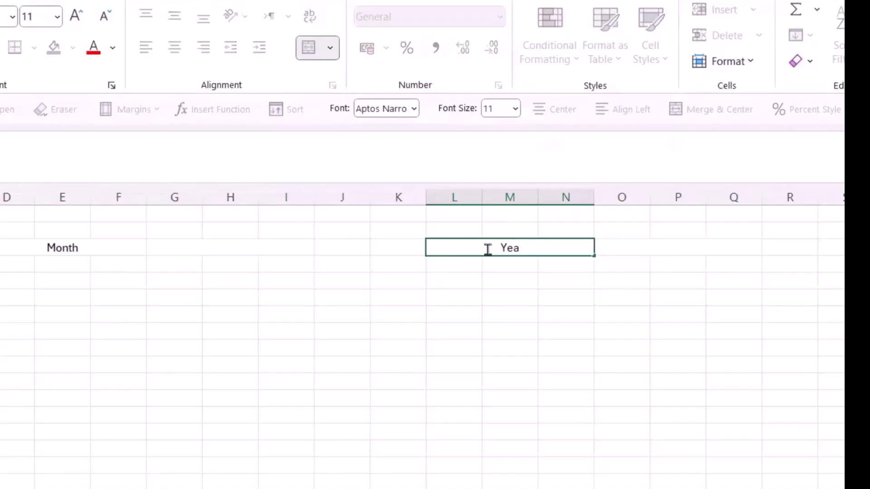
{"action": "left_click", "coordinate": [193, 250]}
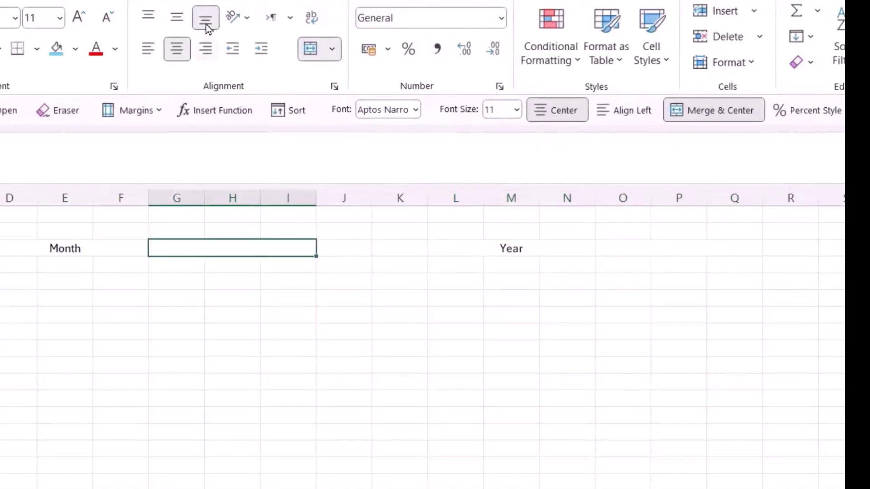
Add List data validation to G3 with source =Data!$A$2:$A$13
{"action": "left_click", "coordinate": [431, 49]}
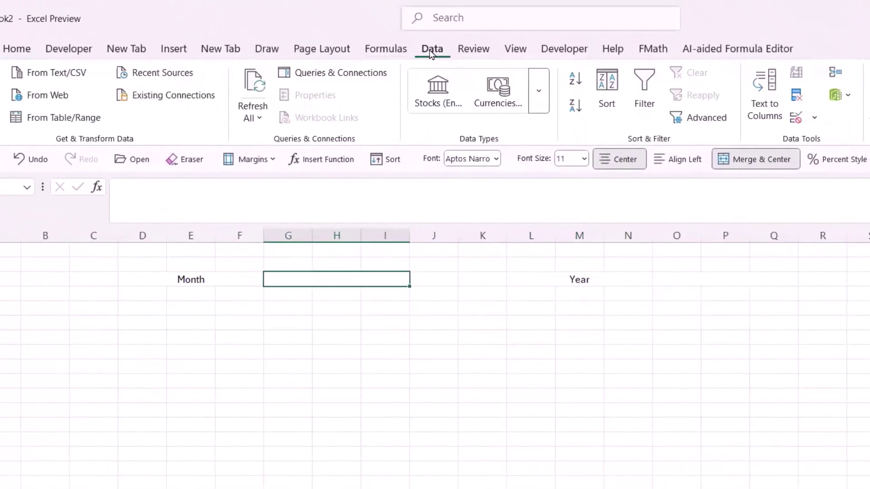
{"action": "left_click", "coordinate": [815, 119]}
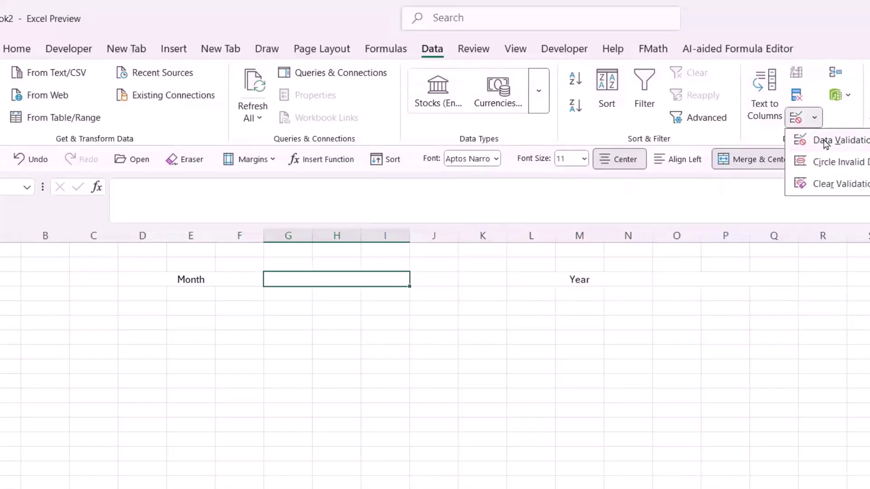
{"action": "left_click", "coordinate": [826, 143]}
{"action": "left_click", "coordinate": [639, 352]}
{"action": "left_click", "coordinate": [603, 394]}
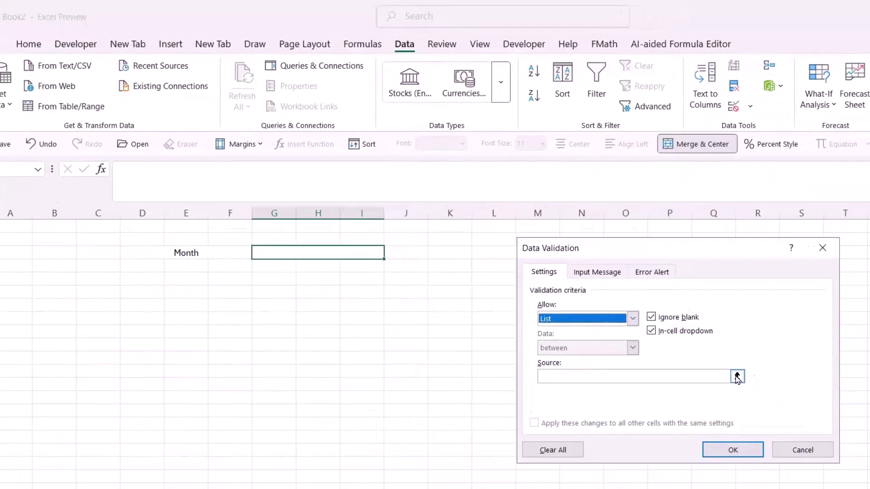
{"action": "left_click", "coordinate": [799, 414]}
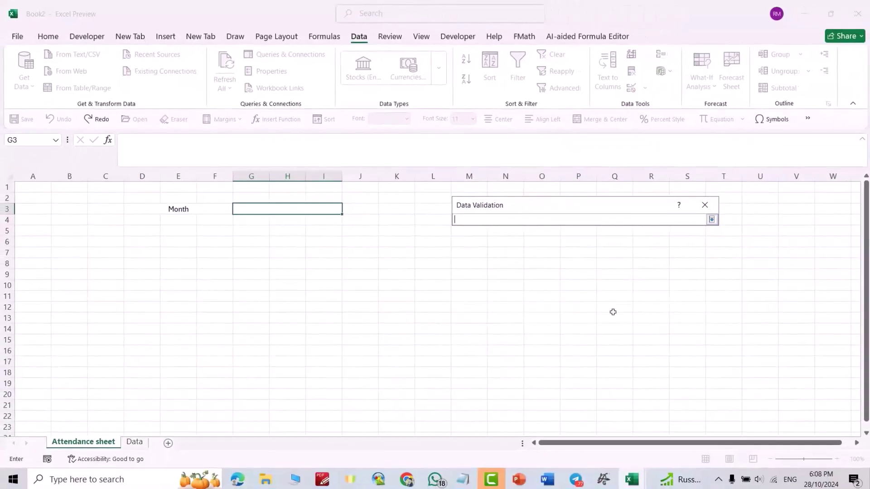
{"action": "left_click", "coordinate": [134, 441]}
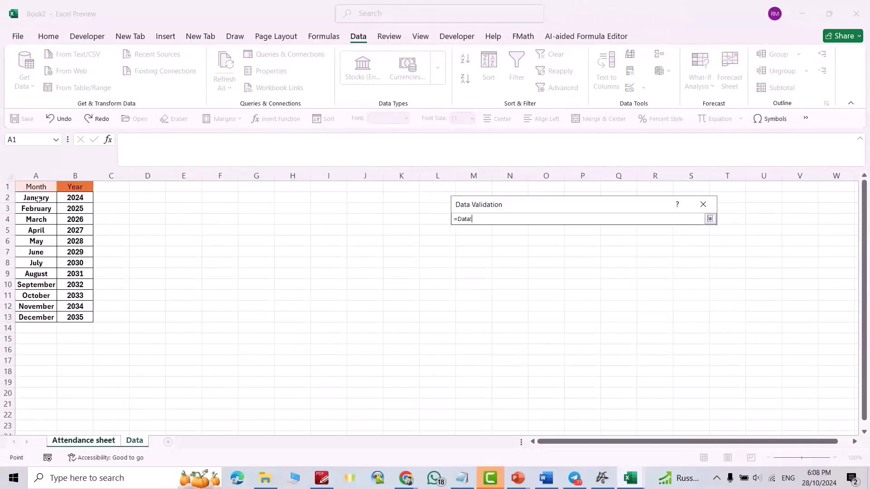
{"action": "left_click_drag", "start_coordinate": [38, 200], "coordinate": [33, 317]}
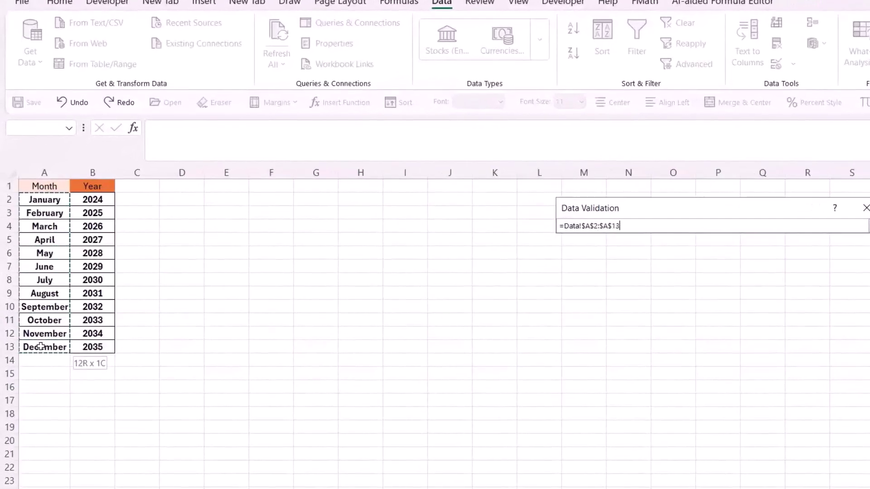
{"action": "key", "text": "Return"}
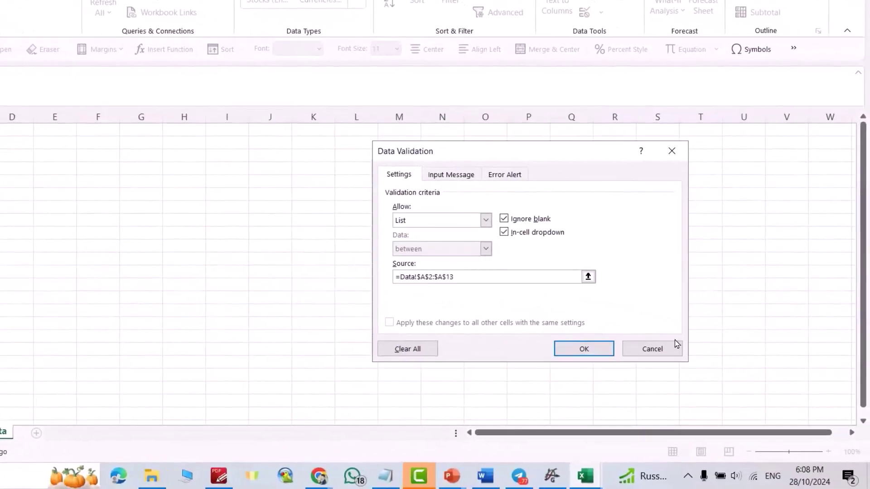
{"action": "left_click", "coordinate": [583, 348]}
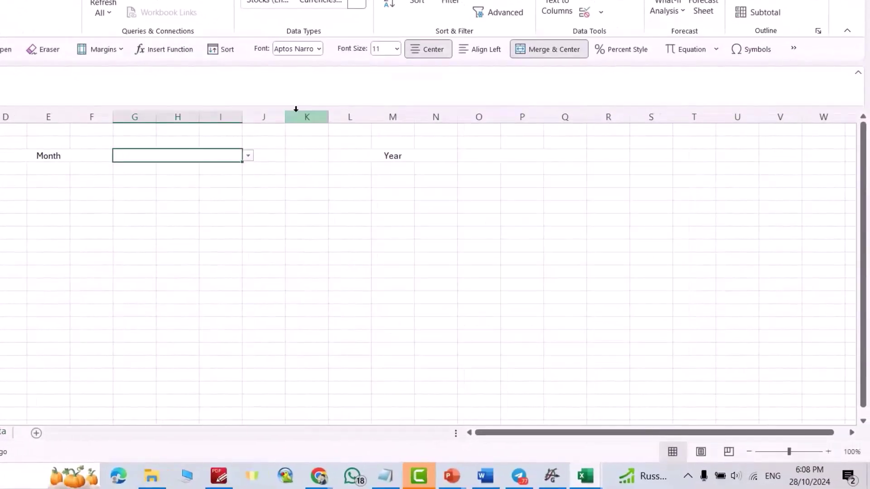
Choose January from the new Month dropdown
{"action": "left_click", "coordinate": [249, 155]}
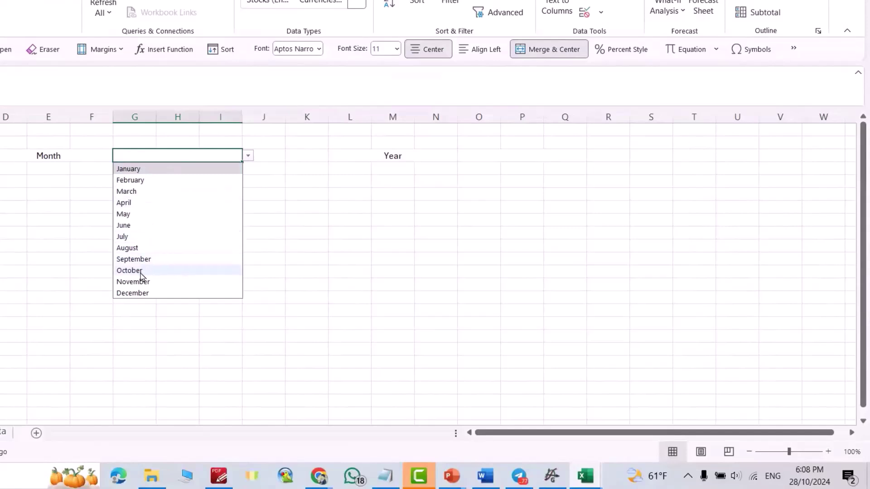
{"action": "left_click", "coordinate": [134, 170]}
{"action": "left_click", "coordinate": [500, 156]}
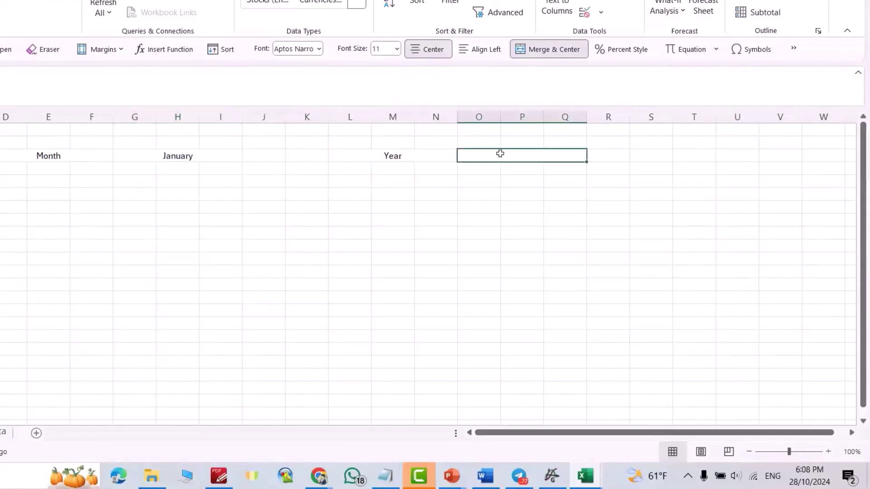
Add List data validation to O3 with source Data!$B$2:$B$13 for the years
{"action": "left_click", "coordinate": [601, 12]}
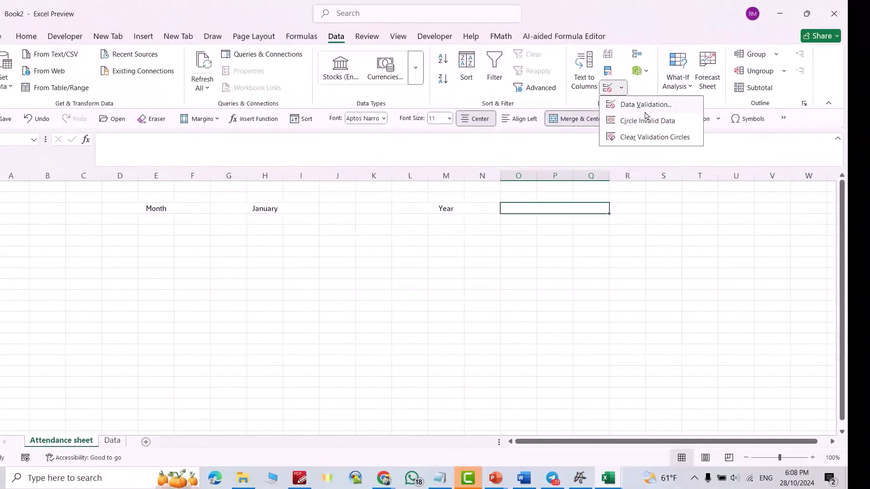
{"action": "left_click", "coordinate": [646, 105]}
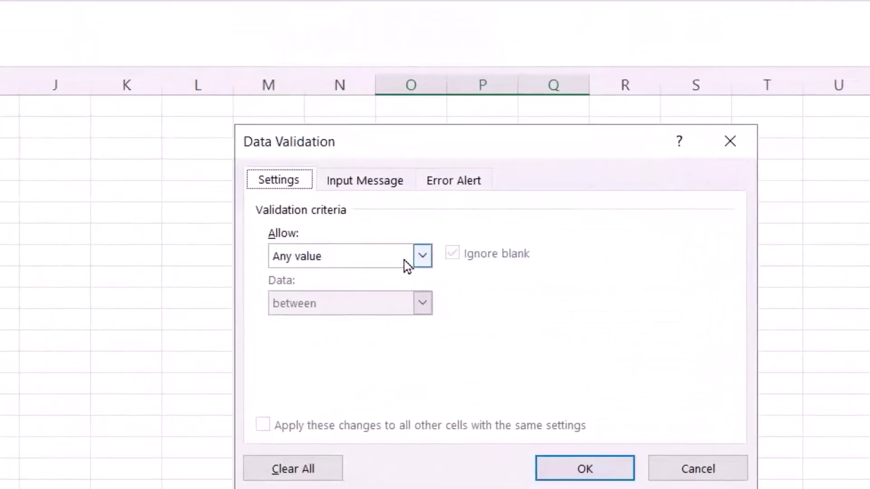
{"action": "left_click", "coordinate": [518, 264]}
{"action": "left_click", "coordinate": [341, 322]}
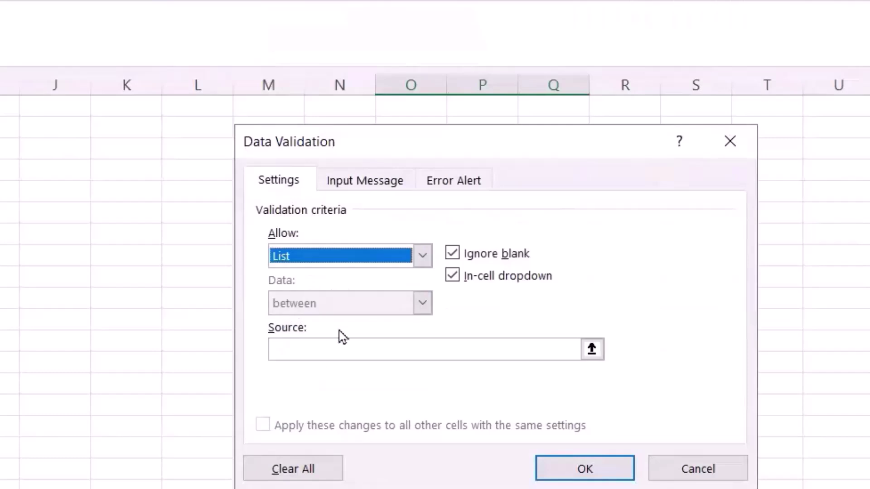
{"action": "left_click", "coordinate": [592, 349]}
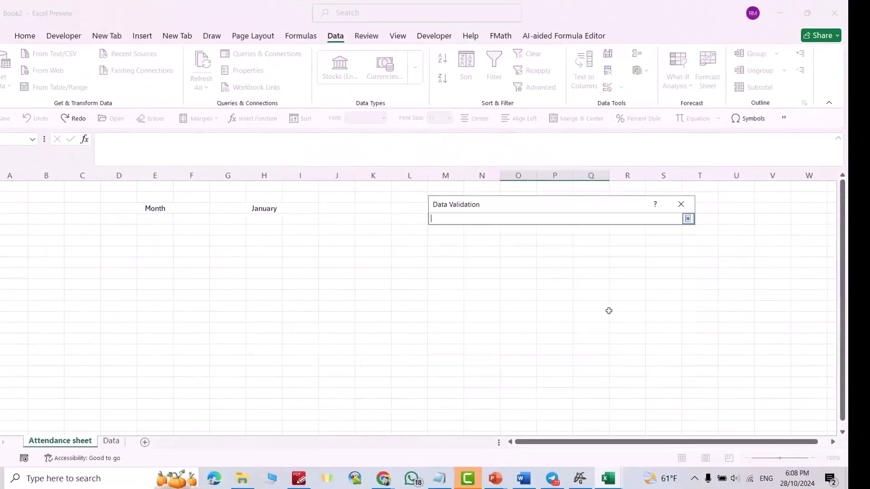
{"action": "left_click", "coordinate": [111, 441]}
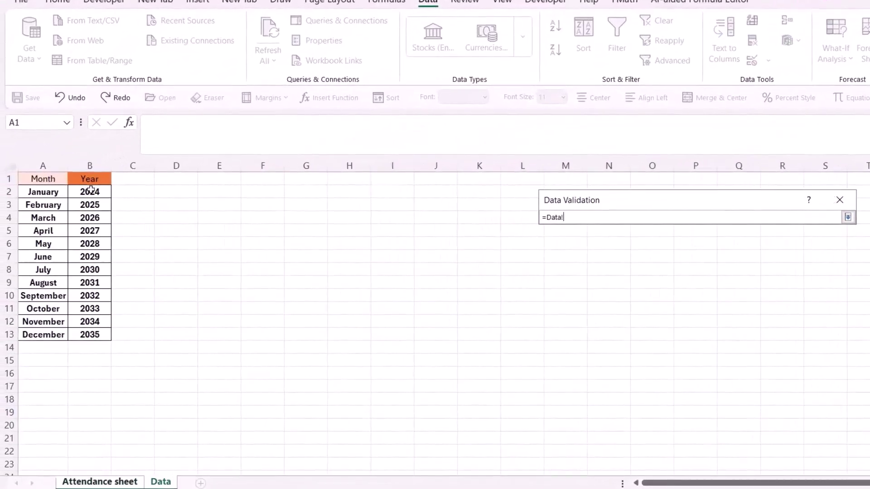
{"action": "left_click_drag", "start_coordinate": [90, 189], "coordinate": [106, 336]}
{"action": "key", "text": "Return"}
{"action": "left_click", "coordinate": [760, 402]}
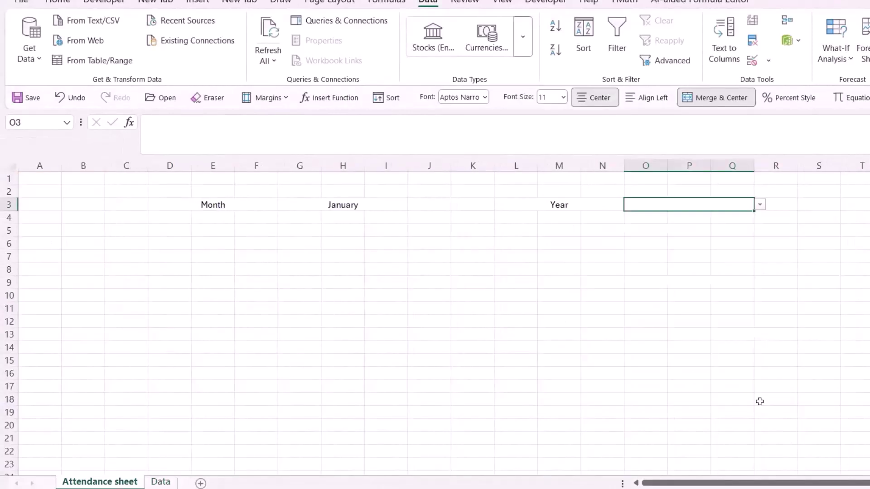
Paste the ID/Name student table at A4 and widen column B to fit the names
{"action": "left_click", "coordinate": [29, 221]}
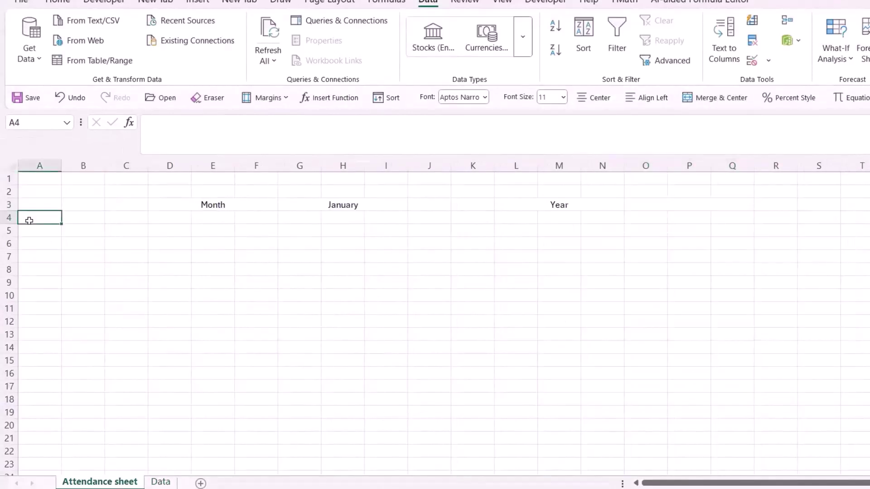
{"action": "type", "text": "ID\tName \tAva Grace \tLiam Alexander \tMia Rose \tNoah James \tSophia Claire \tEthan Michael \tIsabella Jane \tMason Oliver \tCharlotte Emily \tOliver Thomas \tCharlotte Emily"}
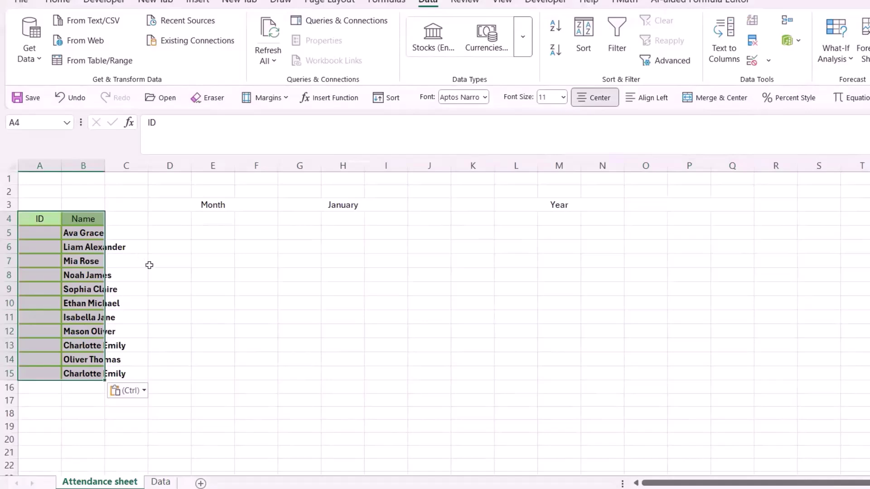
{"action": "left_click", "coordinate": [150, 265]}
{"action": "left_click_drag", "start_coordinate": [104, 169], "coordinate": [132, 184]}
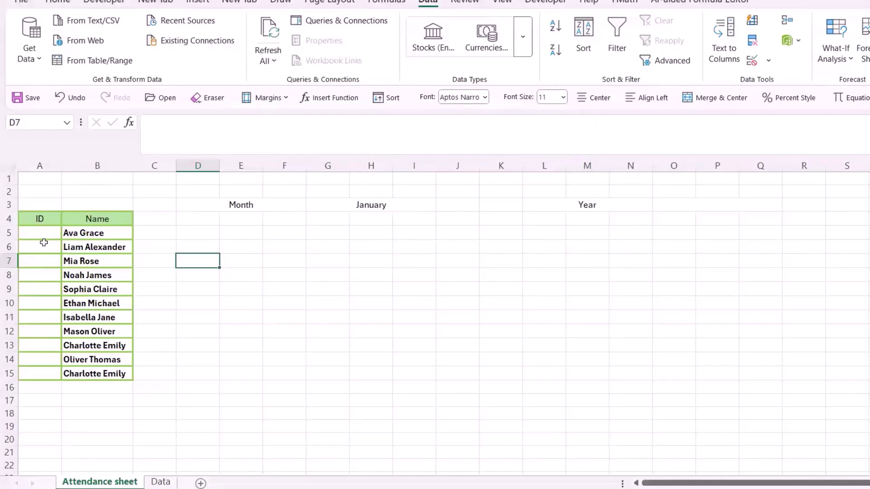
{"action": "left_click", "coordinate": [148, 219]}
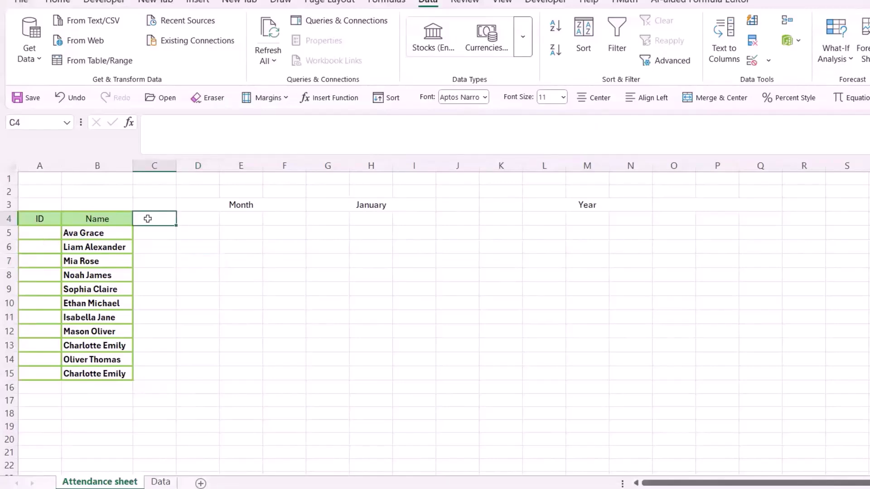
Enter =DATEVALUE(CONCAT(G3,O3)) in C4 and accept Excel's corrected formula
{"action": "type", "text": "="}
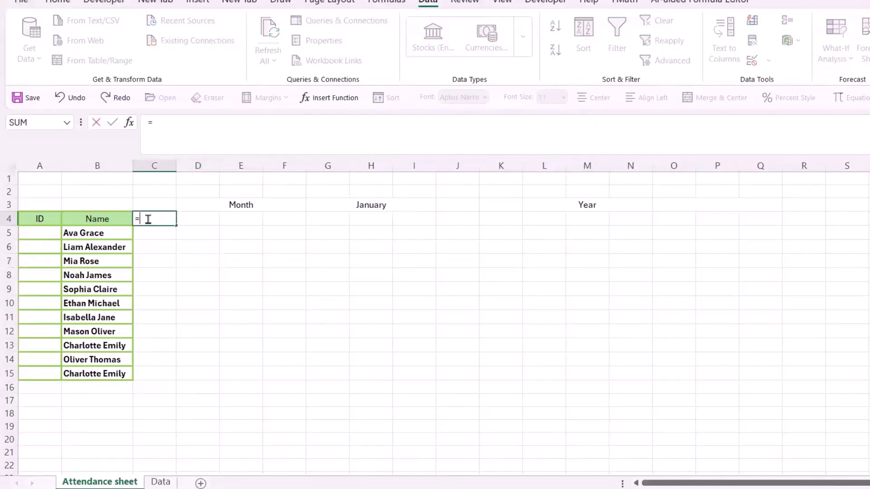
{"action": "type", "text": "dat"}
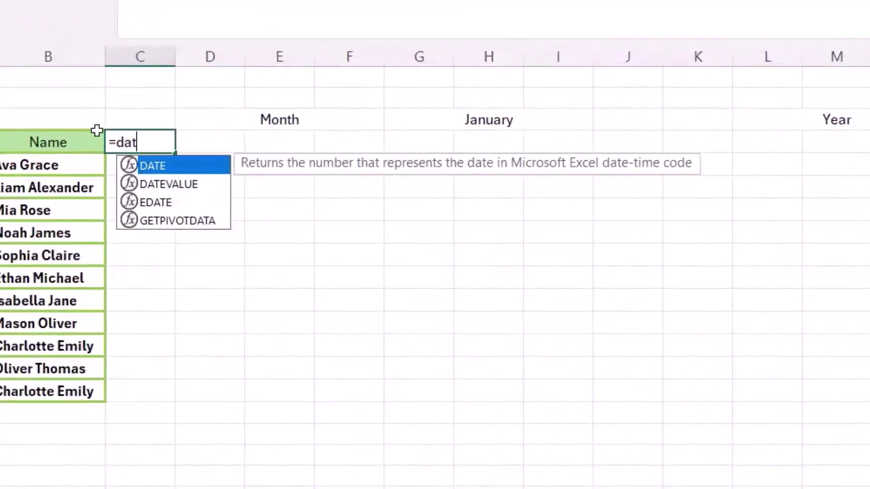
{"action": "left_click", "coordinate": [162, 188]}
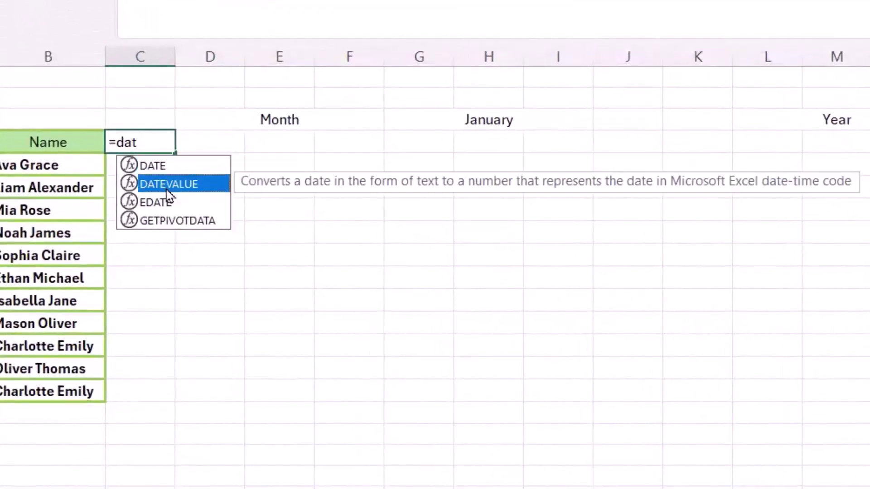
{"action": "double_click", "coordinate": [165, 186]}
{"action": "type", "text": "co"}
{"action": "left_click", "coordinate": [253, 291]}
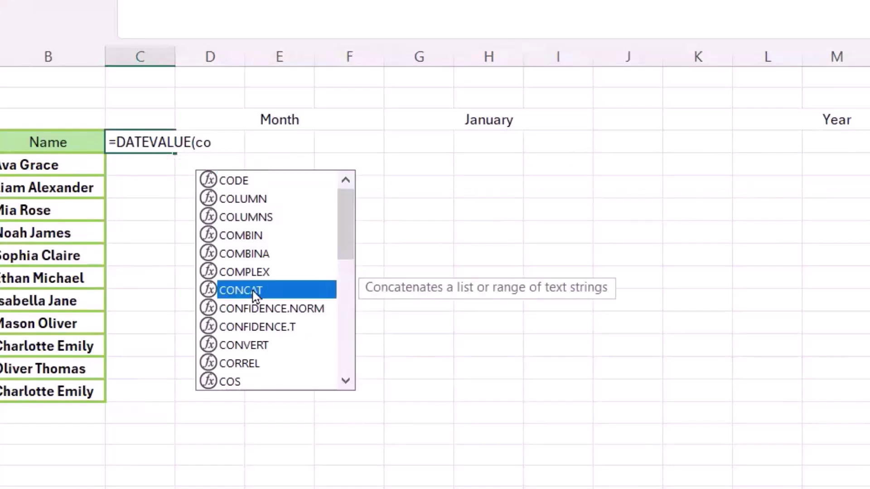
{"action": "double_click", "coordinate": [252, 290]}
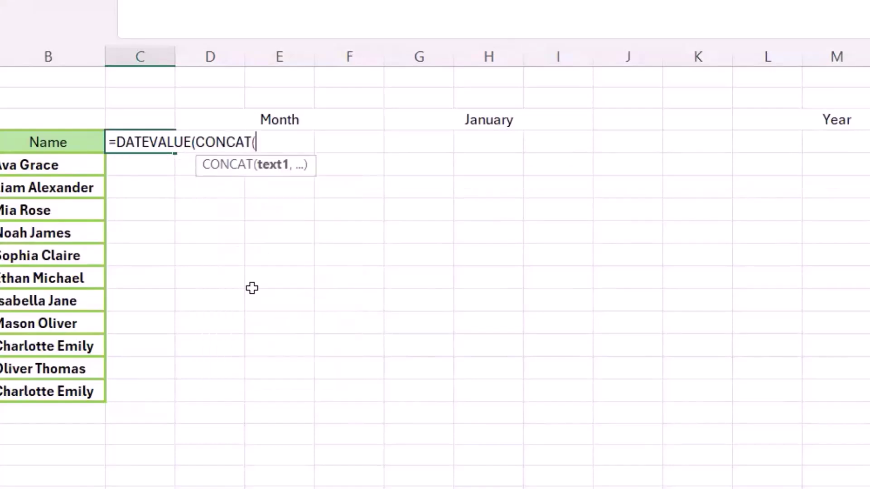
{"action": "left_click", "coordinate": [489, 123]}
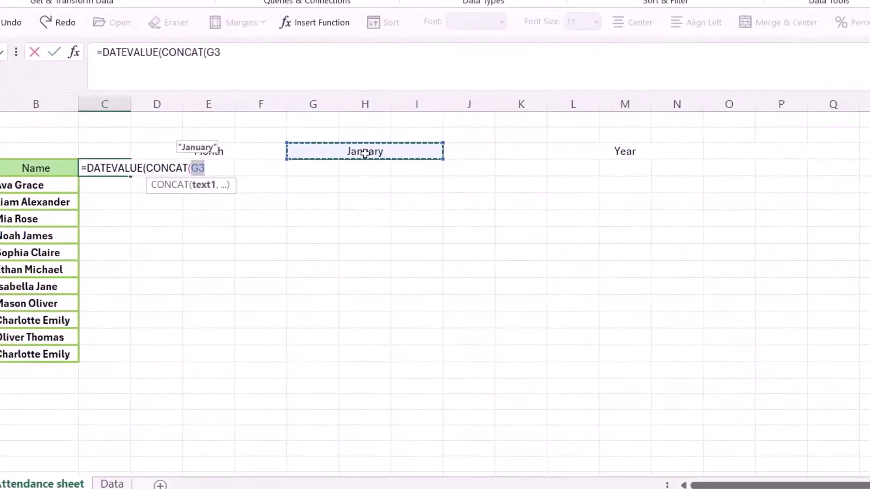
{"action": "type", "text": ","}
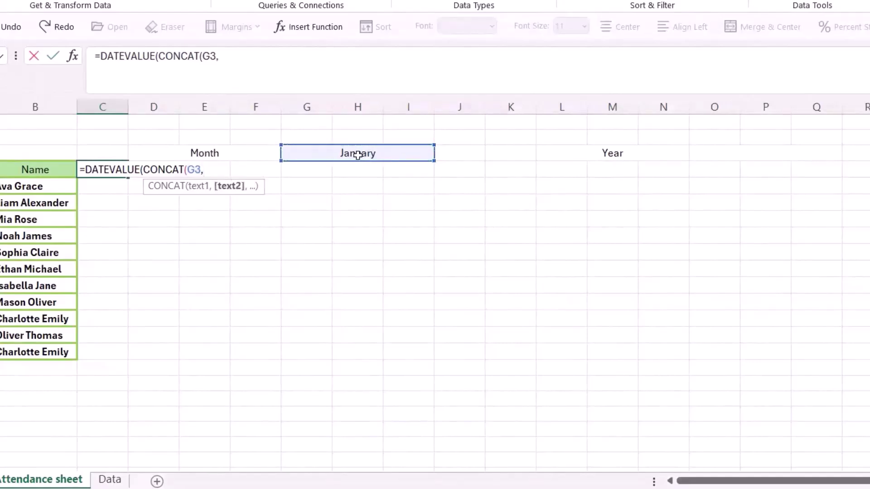
{"action": "left_click", "coordinate": [717, 154]}
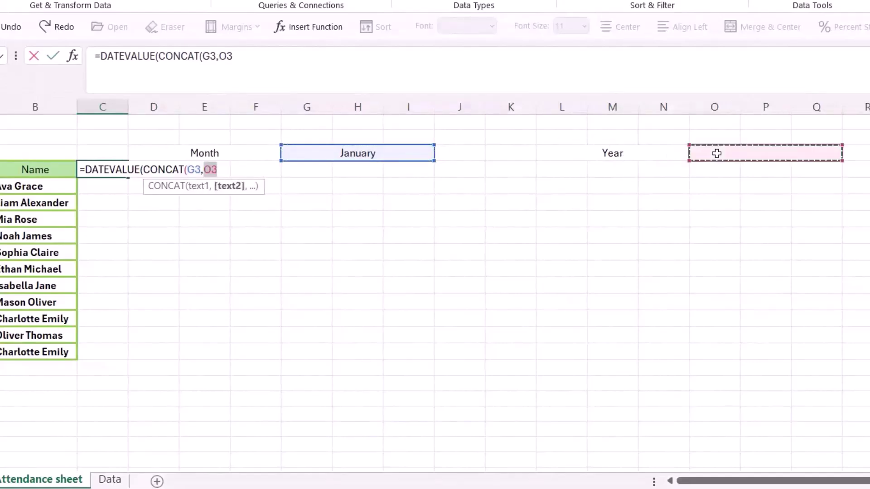
{"action": "type", "text": ")"}
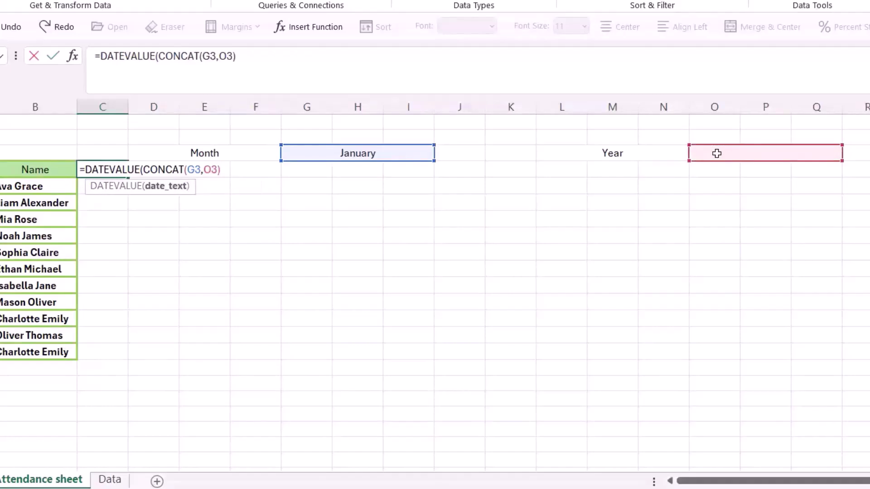
{"action": "key", "text": "Return"}
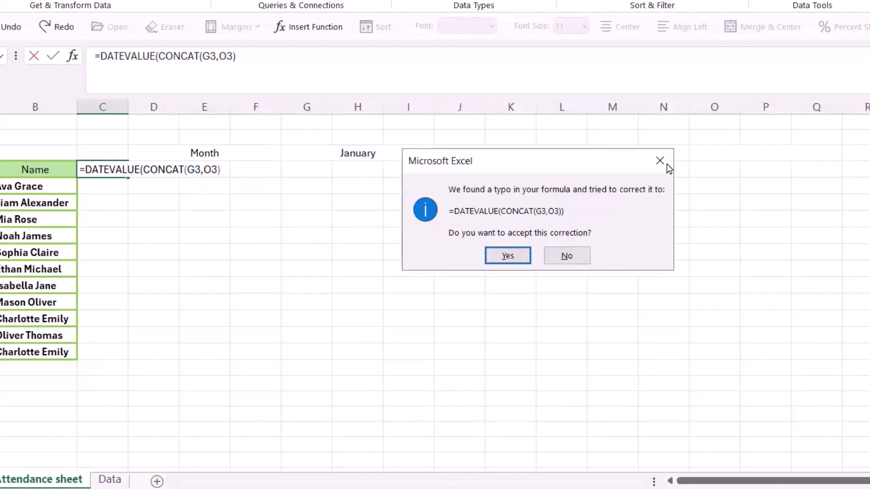
{"action": "left_click", "coordinate": [508, 255]}
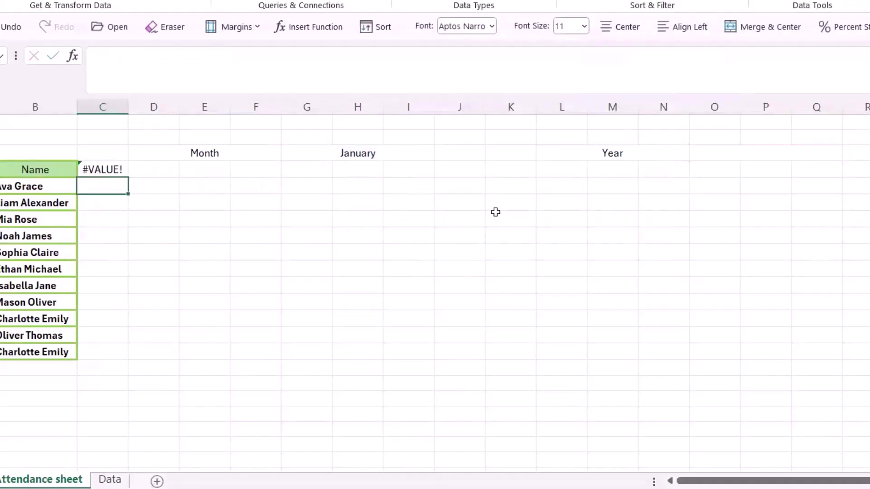
Choose 2024 from the Year dropdown so C4 returns 45292
{"action": "left_click", "coordinate": [758, 156]}
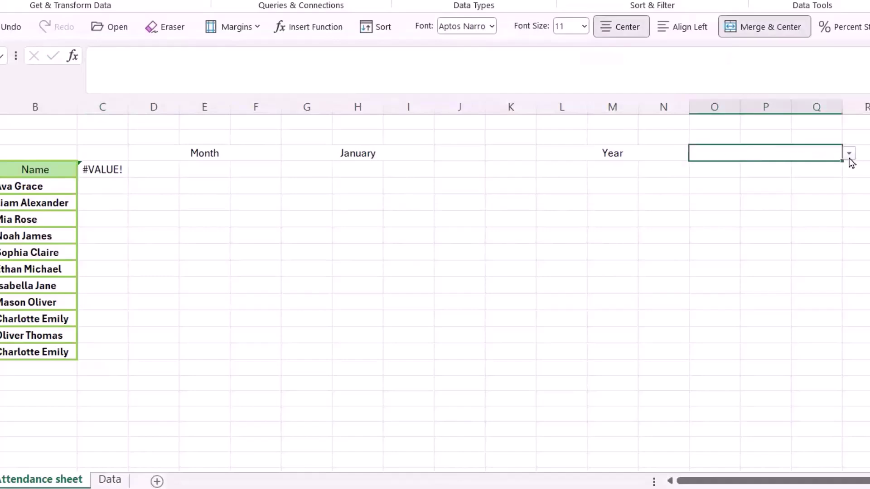
{"action": "left_click", "coordinate": [850, 156]}
{"action": "left_click", "coordinate": [721, 170]}
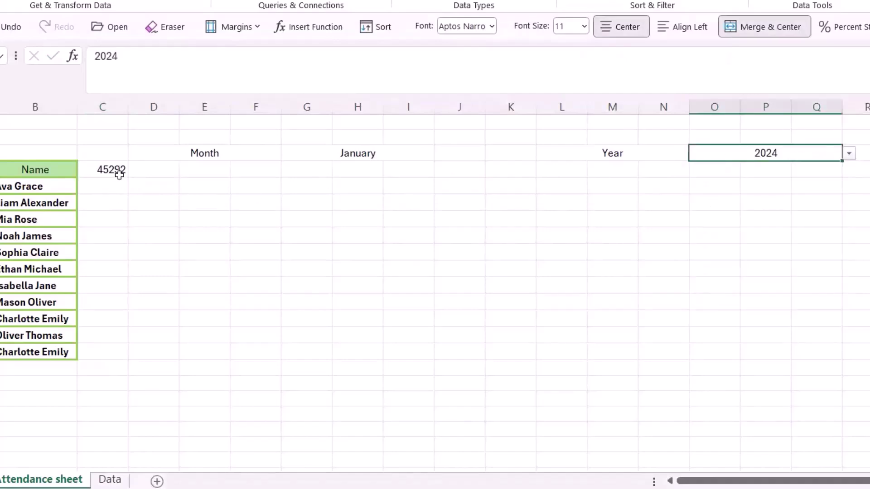
{"action": "left_click", "coordinate": [118, 174]}
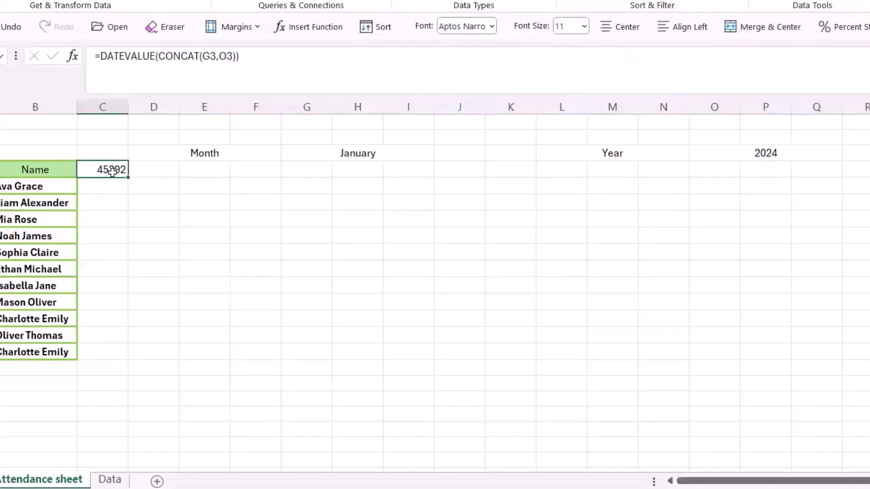
Format C4 with the 14-Mar Date type so it shows 1-Jan
{"action": "right_click", "coordinate": [112, 171]}
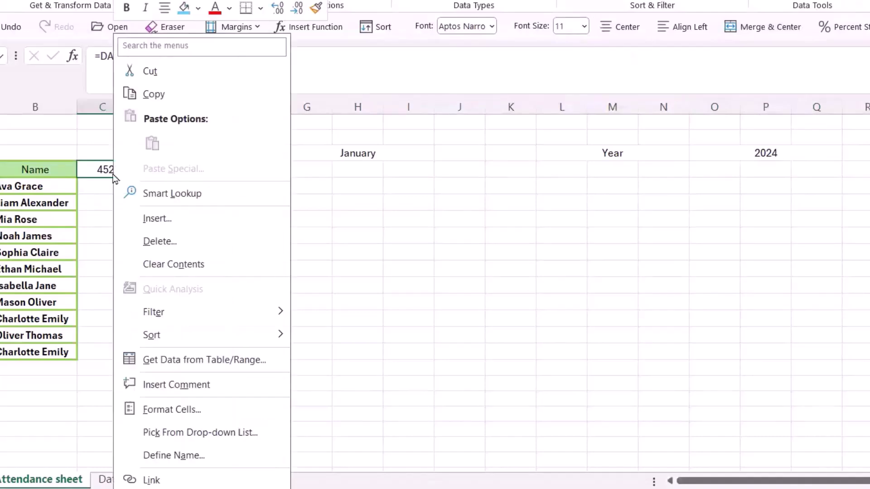
{"action": "left_click", "coordinate": [176, 410]}
{"action": "left_click", "coordinate": [32, 238]}
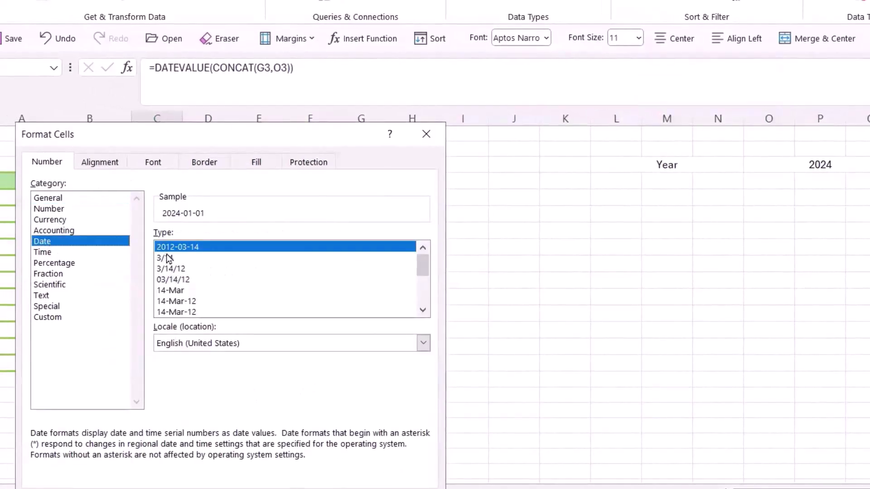
{"action": "scroll", "coordinate": [426, 270], "scroll_direction": "down", "scroll_amount": 1}
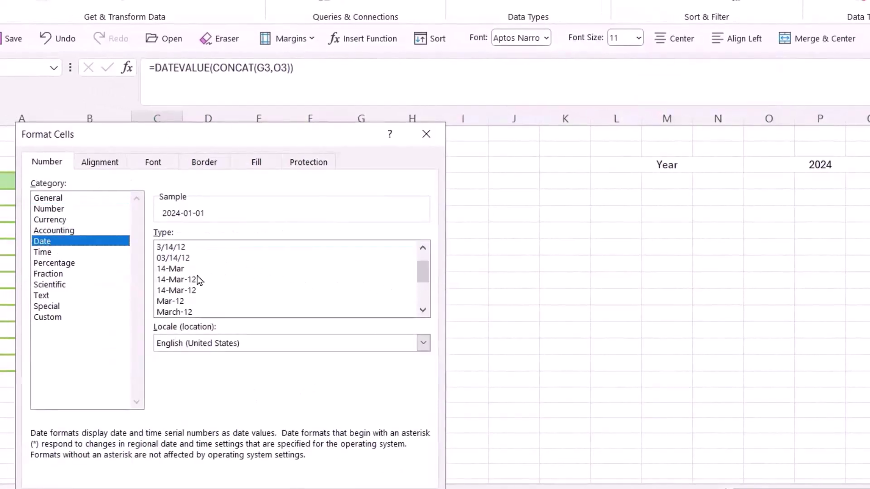
{"action": "left_click", "coordinate": [175, 269]}
{"action": "left_click", "coordinate": [323, 487]}
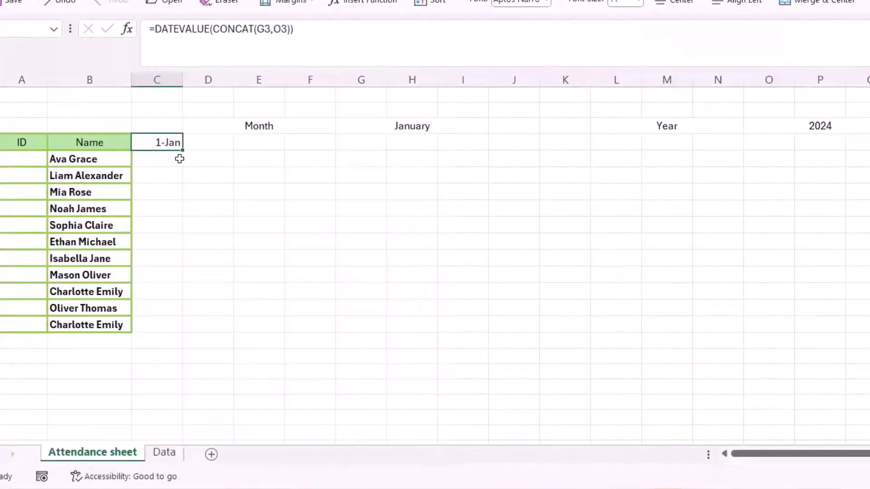
Enter =C4+1 in D4 and fill it across row 4 to 31-Jan in AG4
{"action": "left_click", "coordinate": [210, 143]}
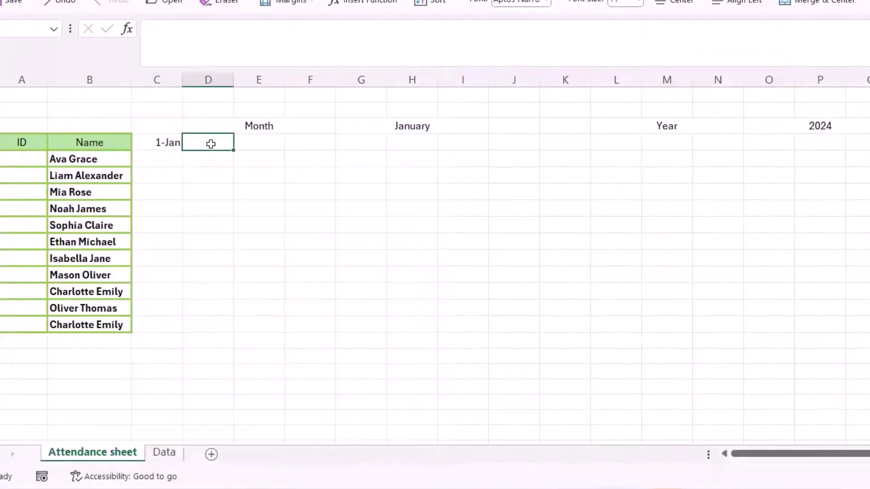
{"action": "type", "text": "="}
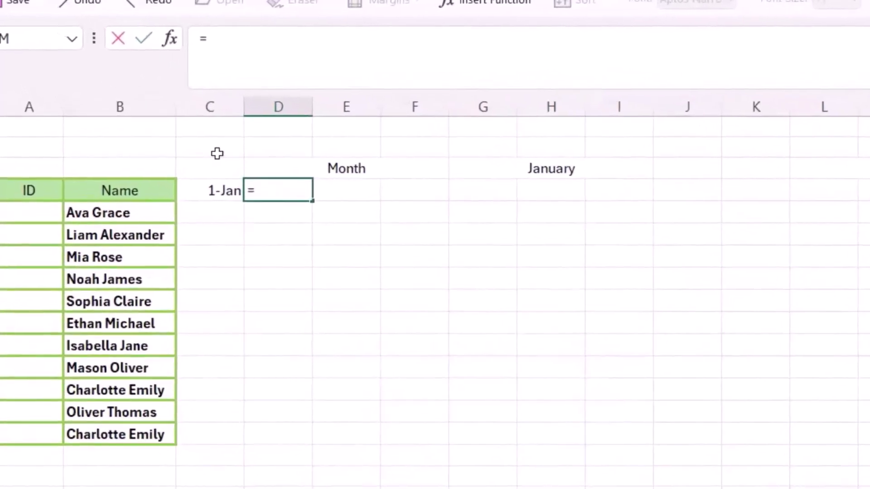
{"action": "left_click", "coordinate": [159, 143]}
{"action": "type", "text": "+1"}
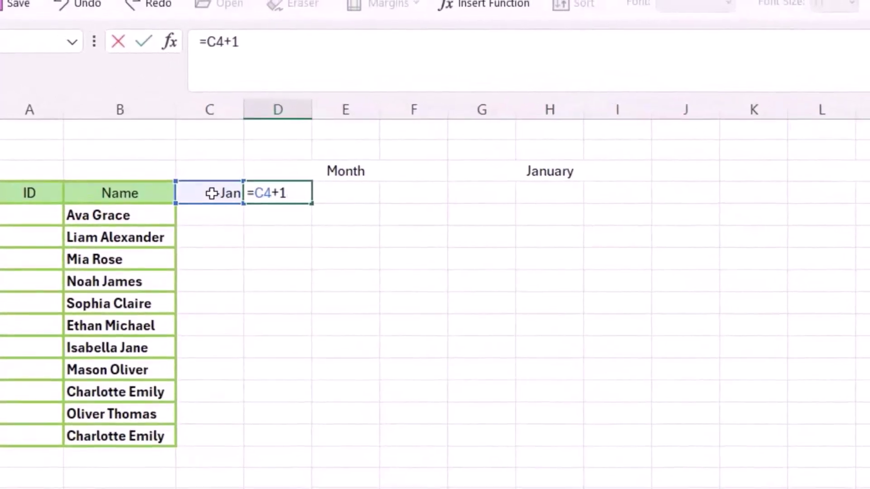
{"action": "key", "text": "Return"}
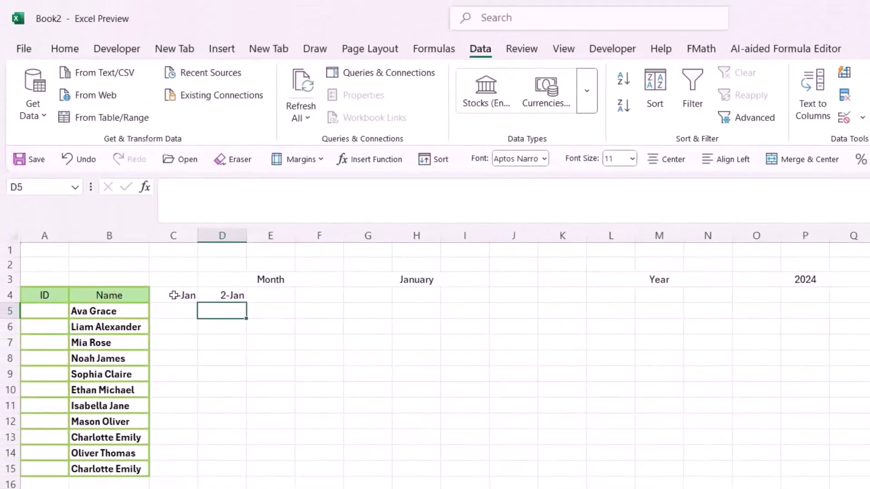
{"action": "left_click", "coordinate": [222, 295]}
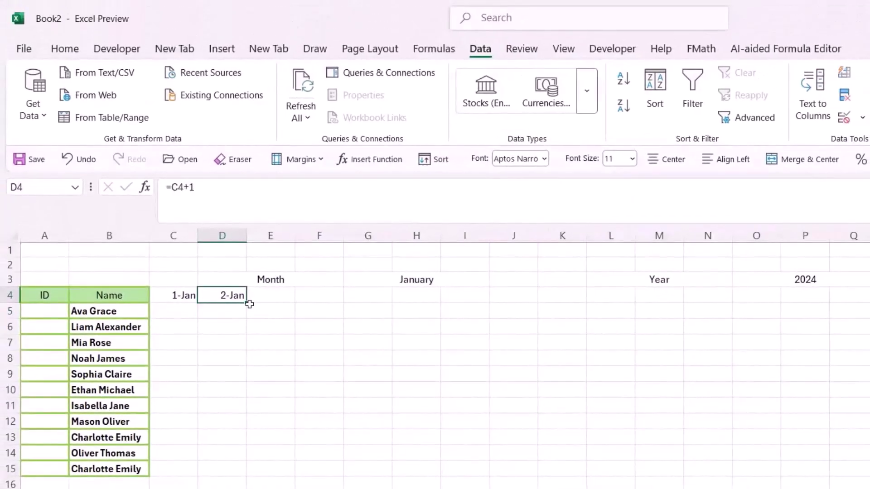
{"action": "left_click_drag", "start_coordinate": [247, 304], "coordinate": [819, 186]}
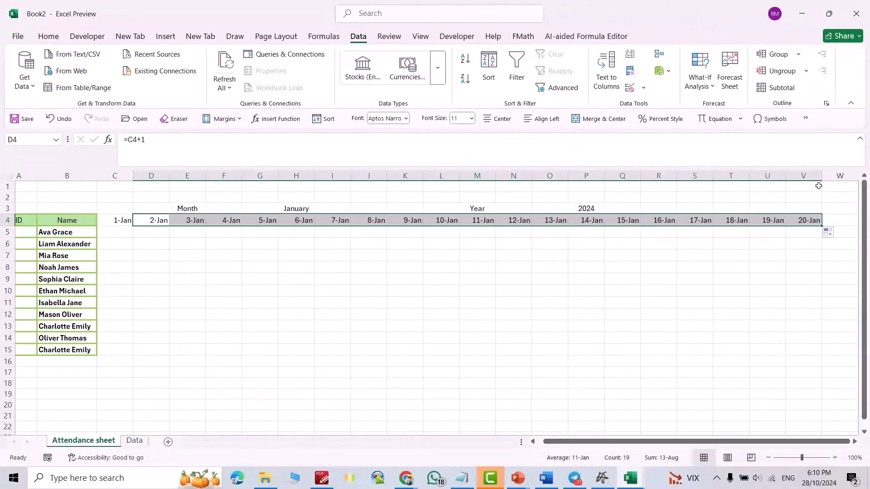
{"action": "left_click_drag", "start_coordinate": [823, 225], "coordinate": [16, 223]}
{"action": "left_click", "coordinate": [677, 295]}
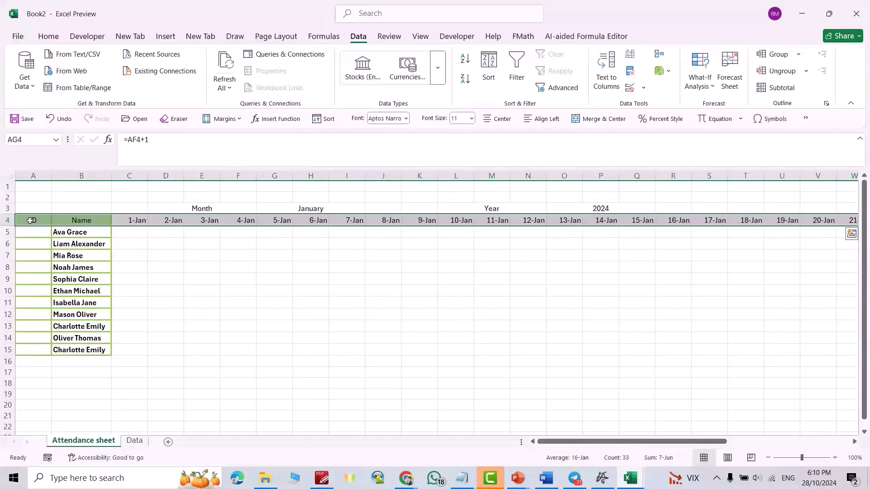
Rotate the row 4 headers from ID through 31-Jan to 90-degree text orientation
{"action": "right_click", "coordinate": [30, 221]}
{"action": "left_click", "coordinate": [68, 394]}
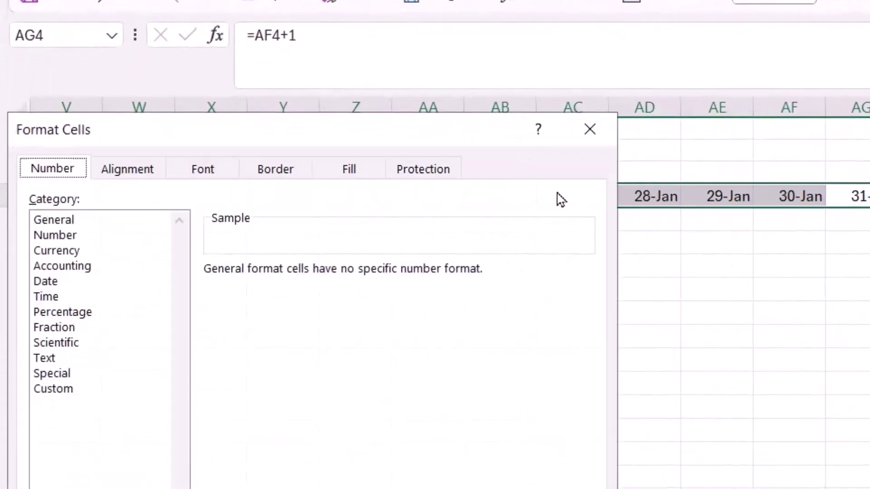
{"action": "left_click", "coordinate": [142, 173]}
{"action": "mouse_move", "coordinate": [562, 283]}
{"action": "left_mouse_down"}
{"action": "mouse_move", "coordinate": [524, 227]}
{"action": "mouse_move", "coordinate": [500, 215]}
{"action": "left_mouse_up"}
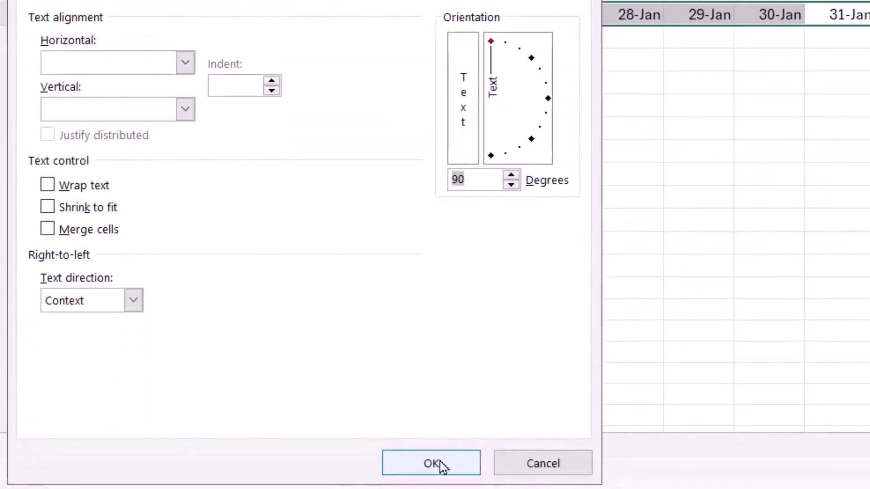
{"action": "left_click", "coordinate": [439, 463]}
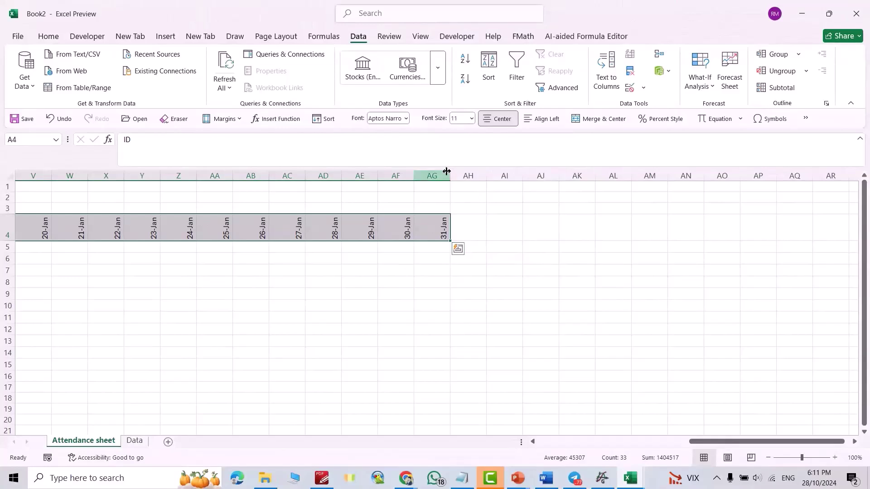
Narrow columns A:AG to about 2.89 width, then AutoFit column B for the names
{"action": "left_click", "coordinate": [445, 176]}
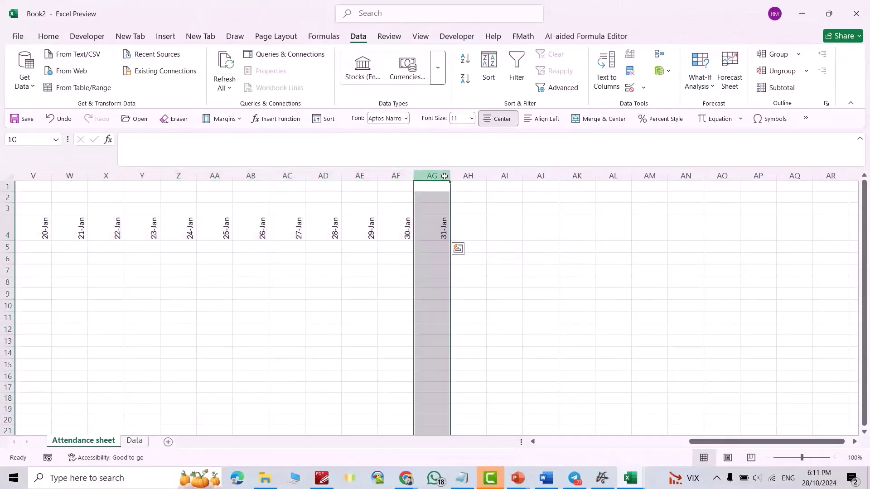
{"action": "left_click_drag", "start_coordinate": [444, 176], "coordinate": [18, 203]}
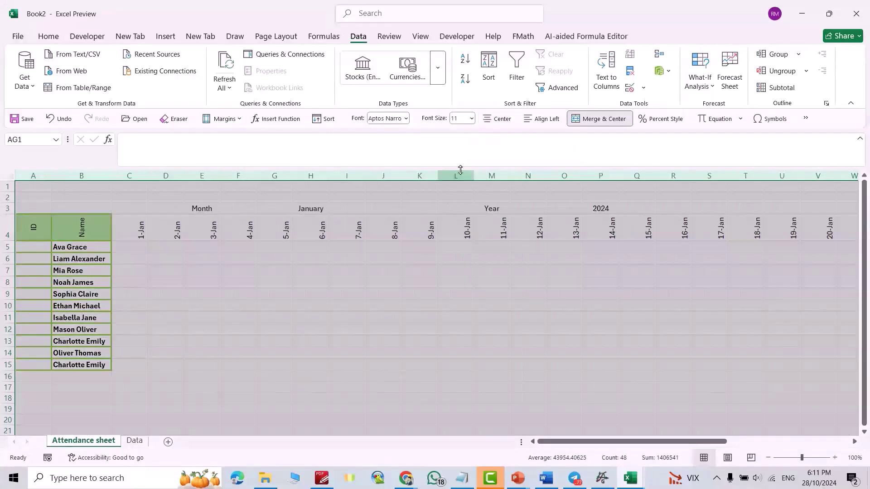
{"action": "left_click_drag", "start_coordinate": [437, 174], "coordinate": [436, 173]}
{"action": "left_click_drag", "start_coordinate": [422, 175], "coordinate": [414, 174]}
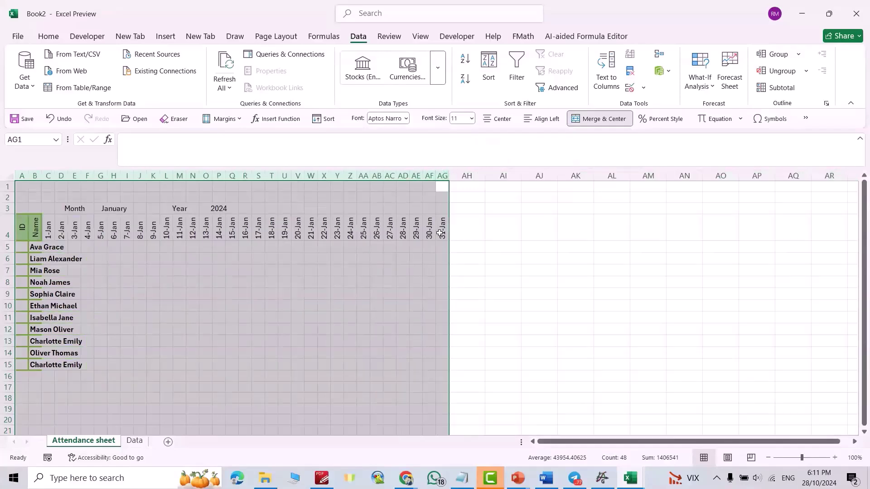
{"action": "left_click", "coordinate": [681, 279]}
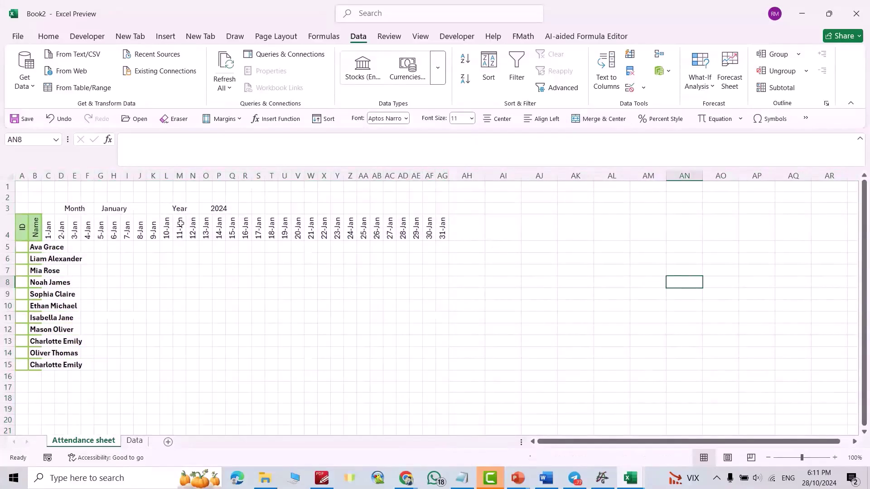
{"action": "double_click", "coordinate": [41, 176]}
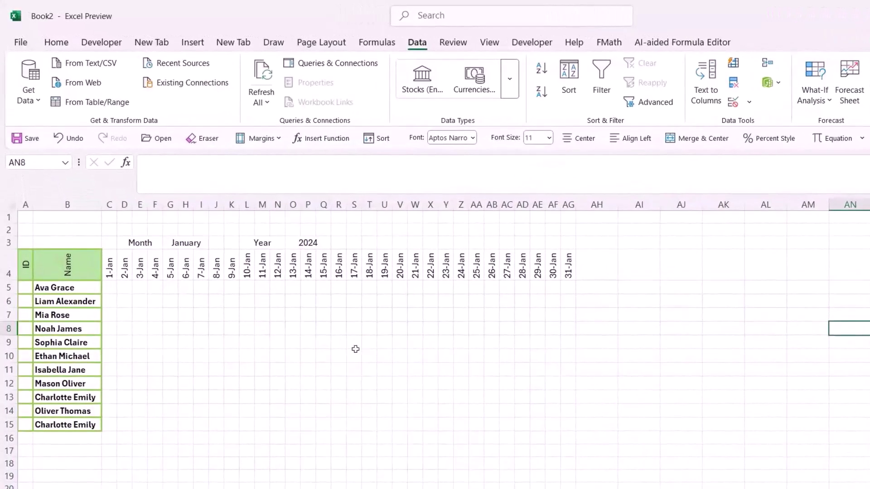
Fill the Month and Year labels grey and the January and 2024 cells with a light shade
{"action": "left_click", "coordinate": [128, 243]}
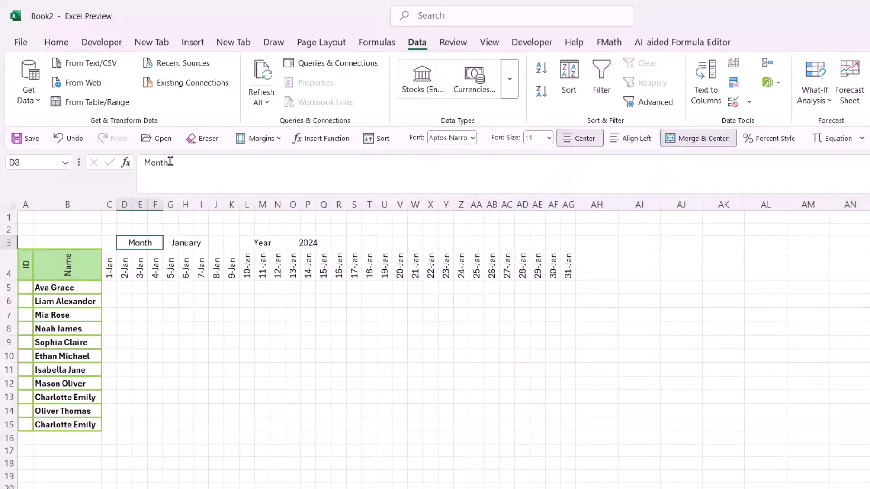
{"action": "left_click", "coordinate": [56, 42]}
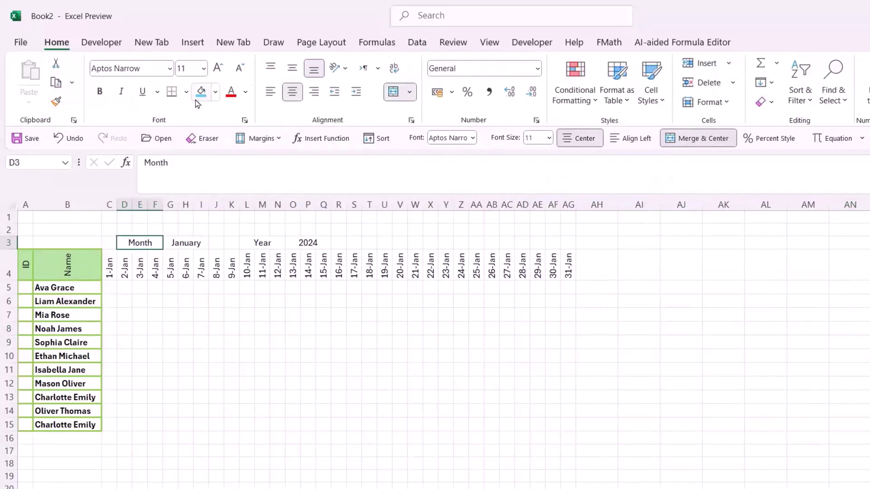
{"action": "left_click", "coordinate": [215, 99]}
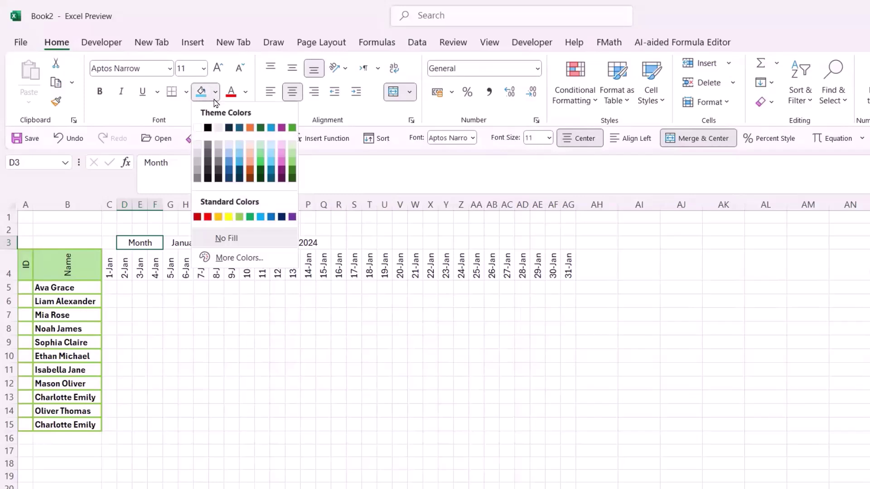
{"action": "left_click", "coordinate": [217, 144]}
{"action": "left_click", "coordinate": [190, 242]}
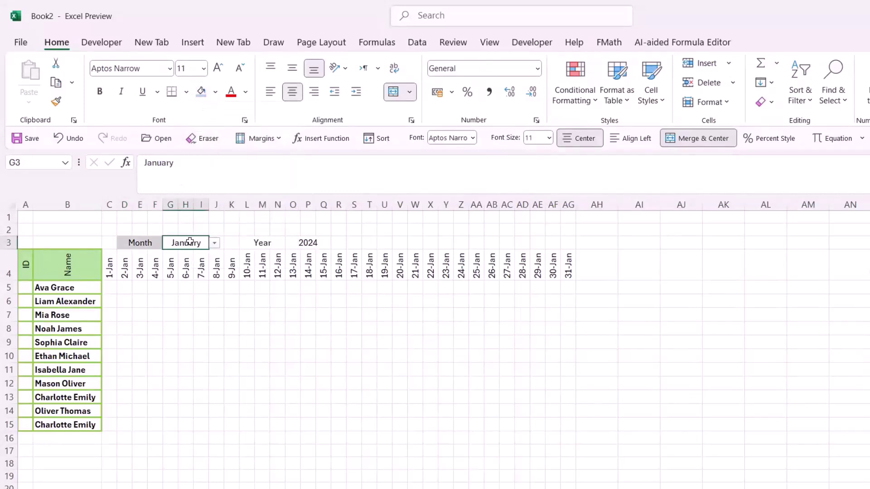
{"action": "left_click", "coordinate": [216, 92]}
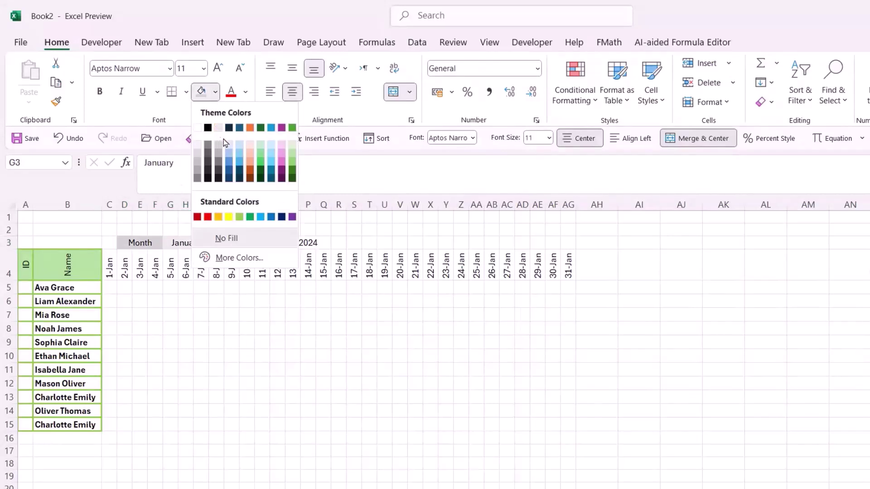
{"action": "left_click", "coordinate": [198, 144]}
{"action": "left_click", "coordinate": [269, 243]}
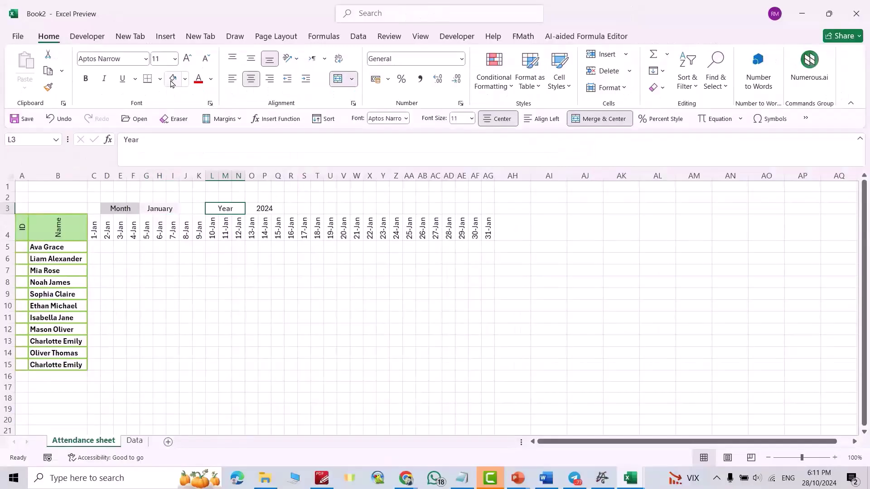
{"action": "left_click", "coordinate": [215, 92]}
{"action": "left_click", "coordinate": [243, 152]}
{"action": "key", "text": "Right"}
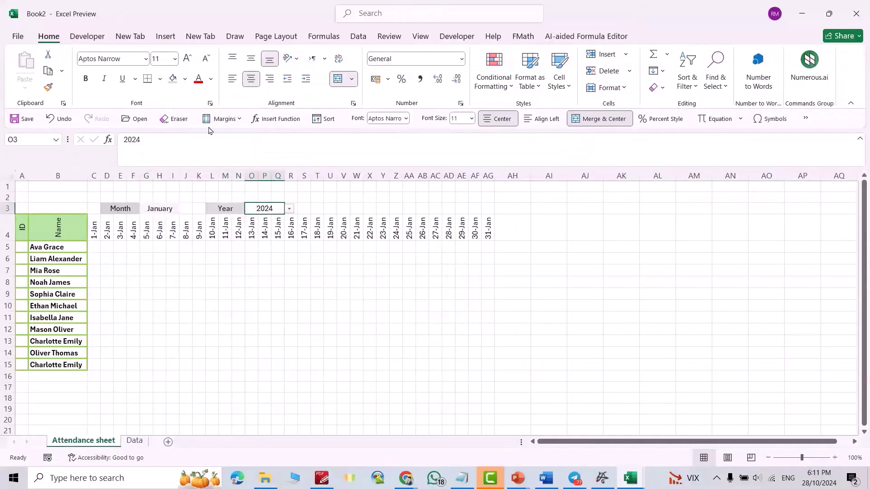
{"action": "left_click", "coordinate": [370, 198]}
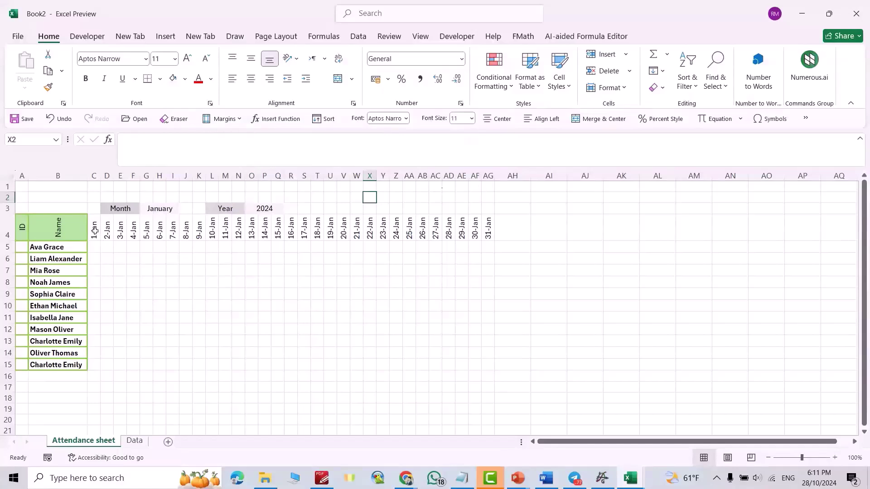
Fill the date row C4:AG4 blue-grey
{"action": "left_click_drag", "start_coordinate": [95, 232], "coordinate": [499, 245]}
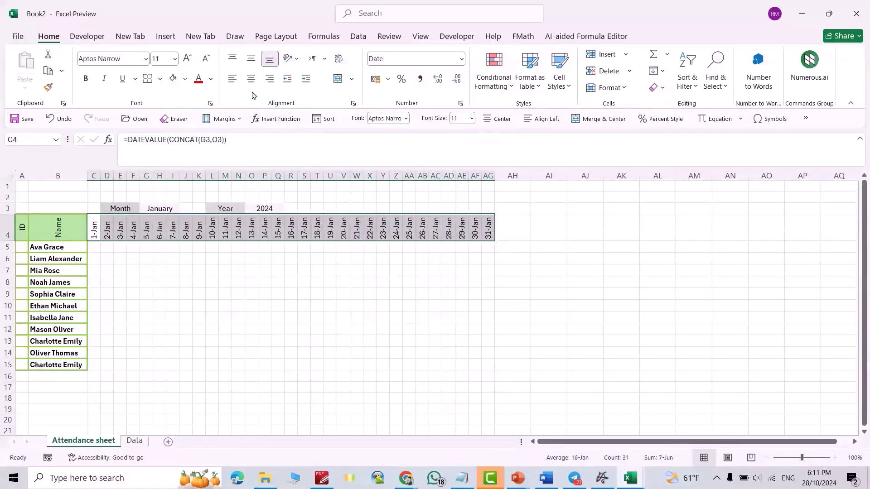
{"action": "left_click", "coordinate": [185, 79]}
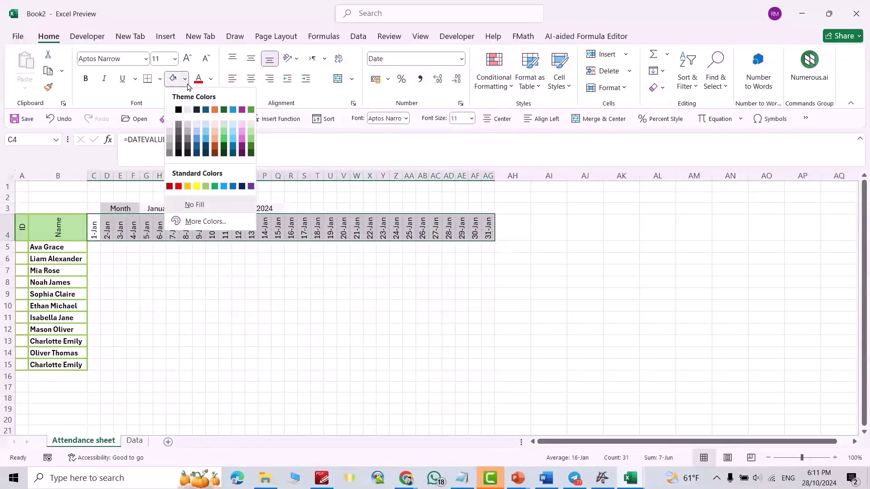
{"action": "left_click", "coordinate": [197, 127]}
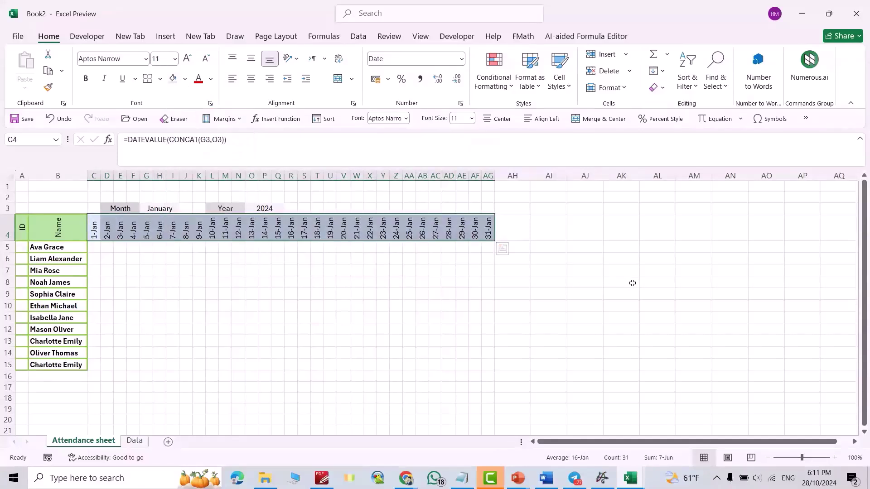
Enter the Attendance[Day] header in AH4 and widen column AH to fit it
{"action": "left_click", "coordinate": [506, 231]}
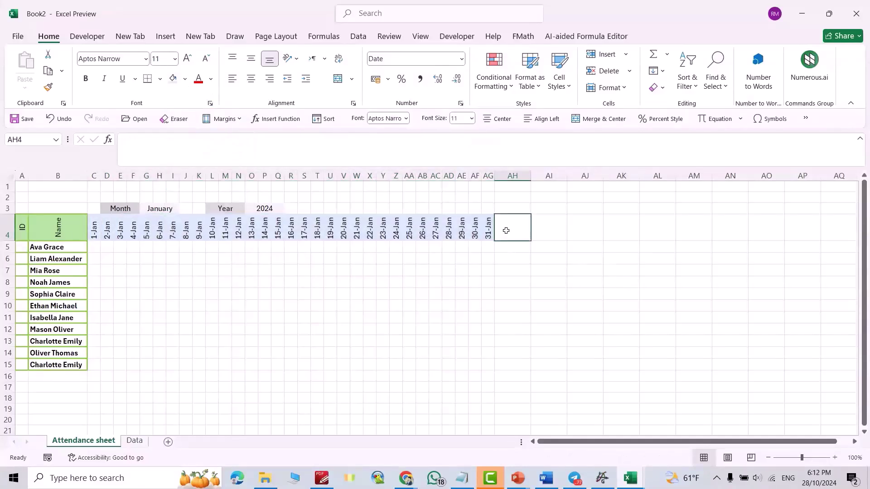
{"action": "type", "text": "Attendance[Da"}
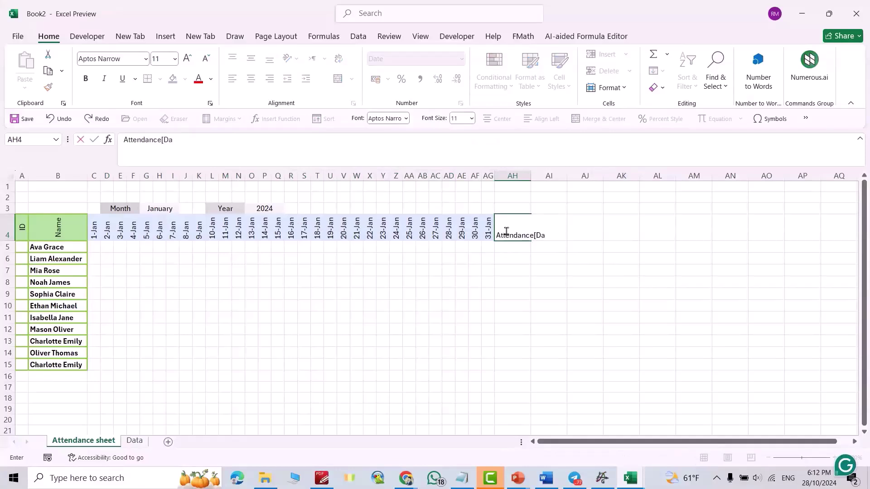
{"action": "type", "text": "y]"}
{"action": "key", "text": "Return"}
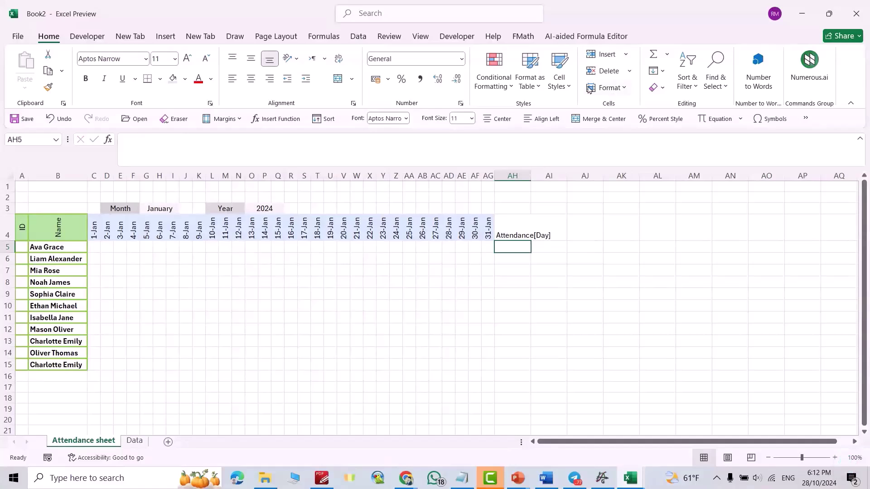
{"action": "left_click_drag", "start_coordinate": [532, 172], "coordinate": [550, 176]}
Enter the headers Total in AI4 and Attendance% in AJ4
{"action": "left_click", "coordinate": [574, 231]}
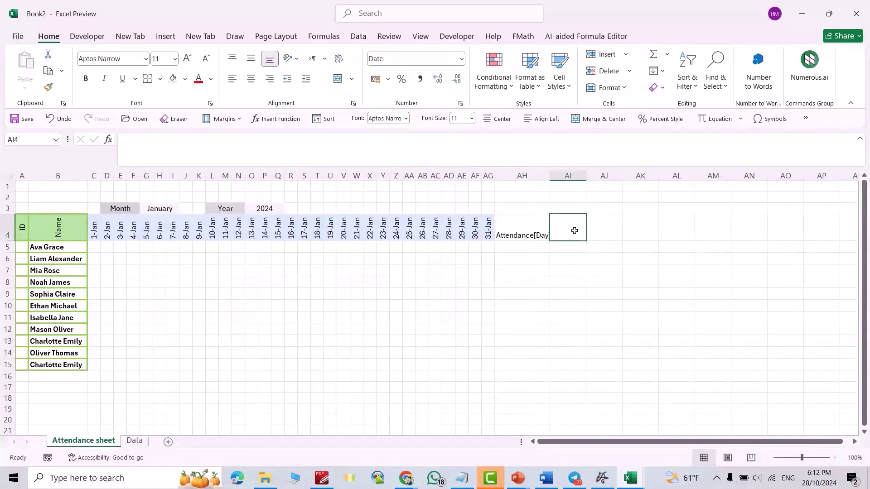
{"action": "type", "text": "Total"}
{"action": "left_click", "coordinate": [610, 229]}
{"action": "type", "text": "Attendan"}
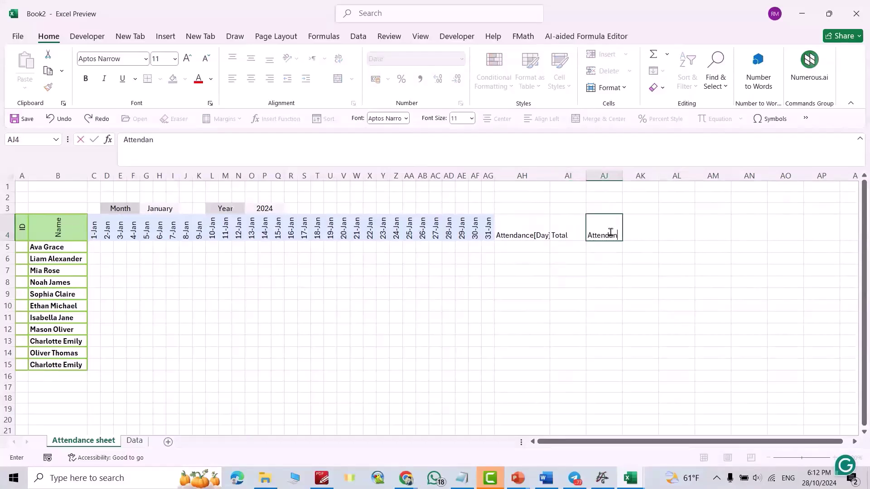
{"action": "type", "text": "ce%"}
{"action": "key", "text": "Return"}
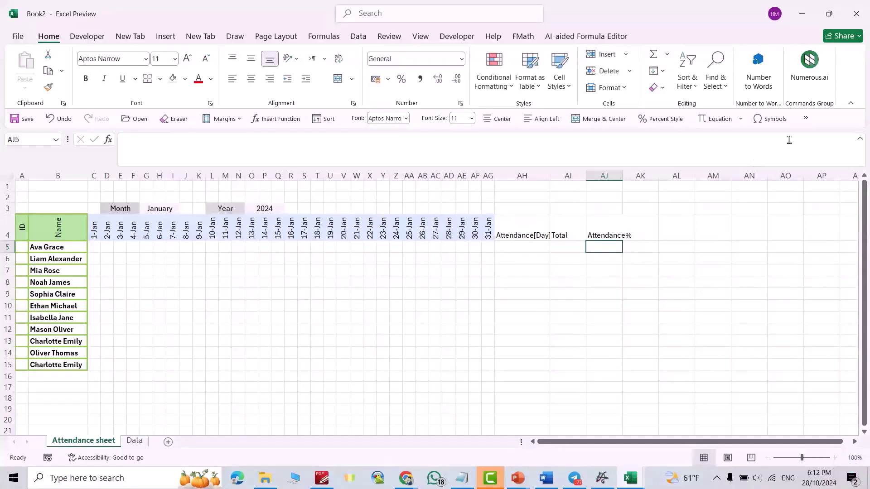
{"action": "left_click_drag", "start_coordinate": [514, 227], "coordinate": [635, 235]}
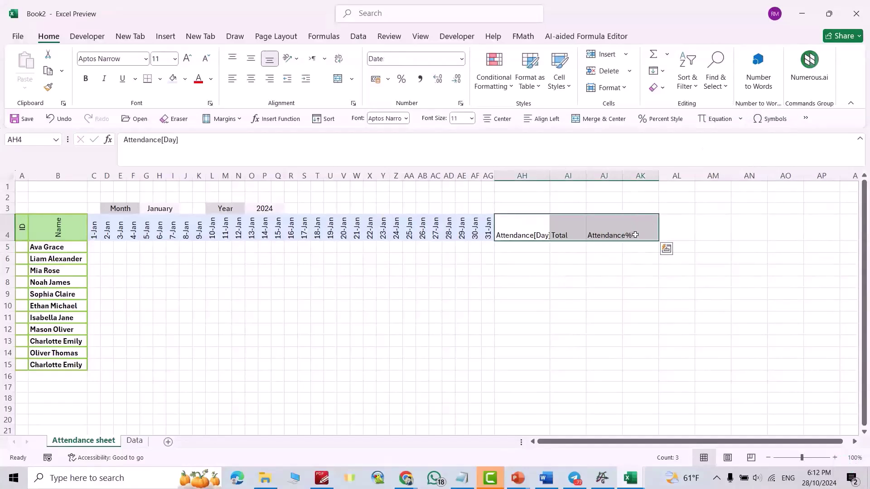
Rotate the three summary headers to 90° vertical text, centred and middle-aligned
{"action": "right_click", "coordinate": [597, 235]}
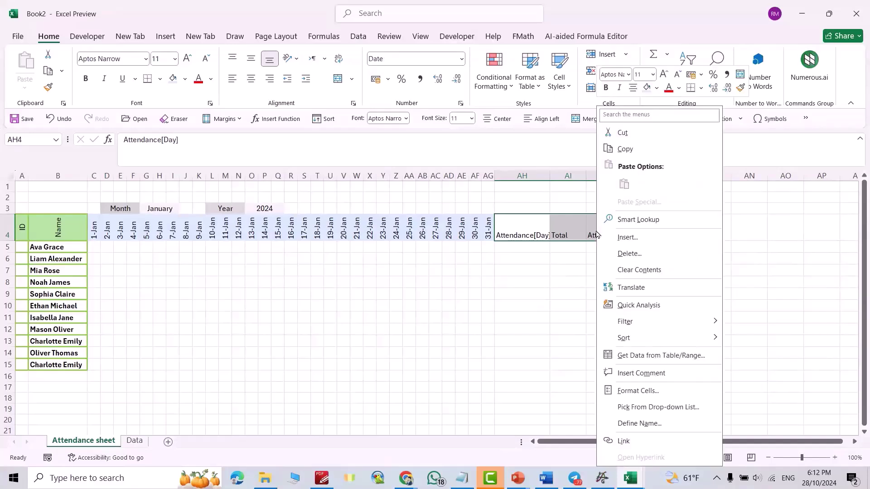
{"action": "left_click", "coordinate": [638, 391]}
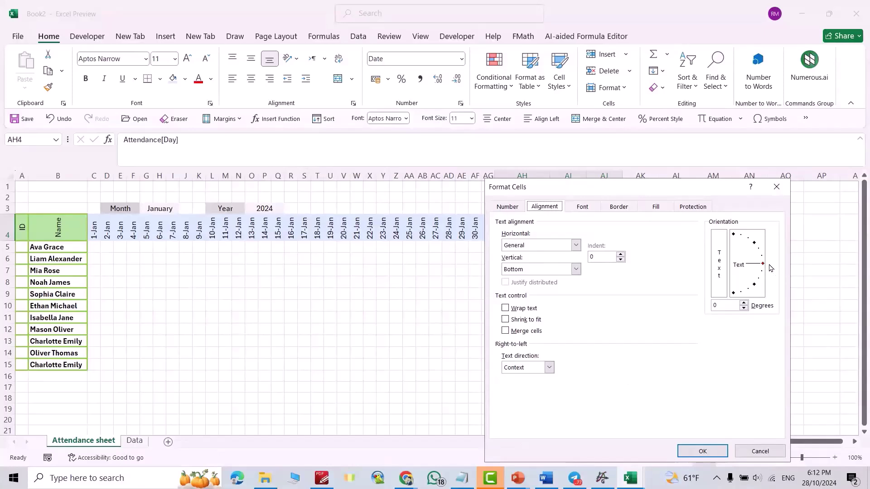
{"action": "left_click", "coordinate": [733, 235]}
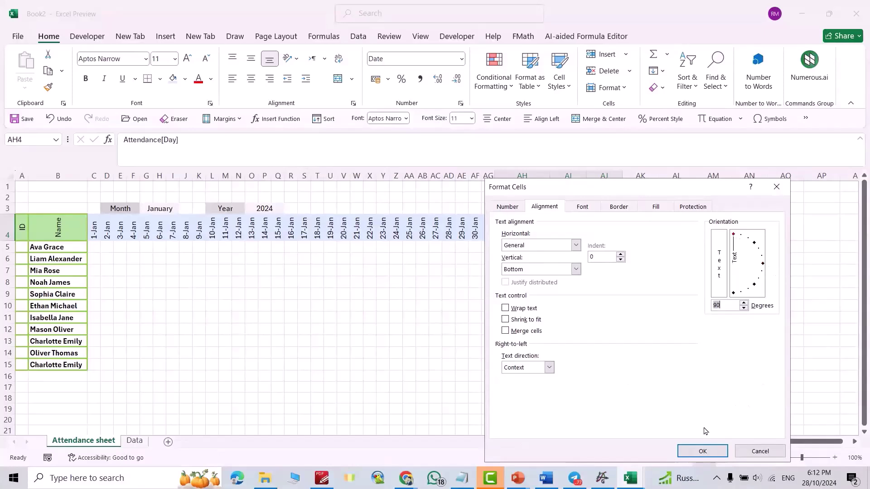
{"action": "left_click", "coordinate": [703, 452]}
{"action": "left_click", "coordinate": [252, 79]}
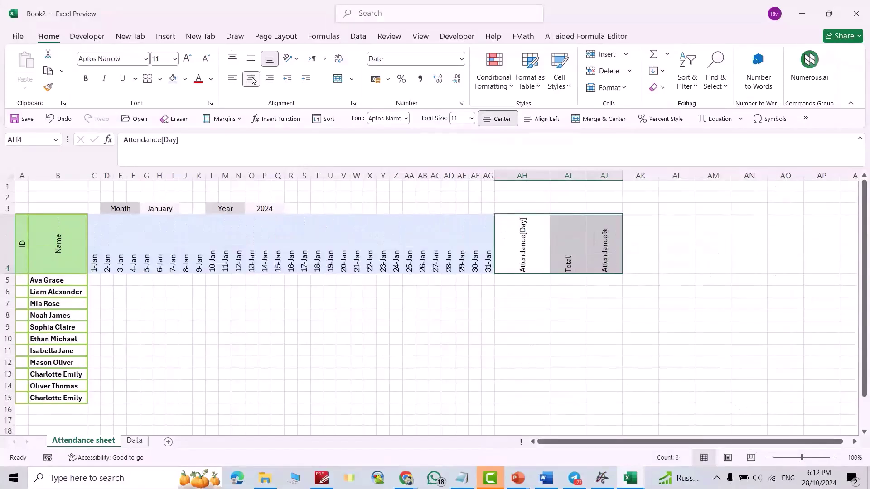
{"action": "left_click", "coordinate": [252, 59]}
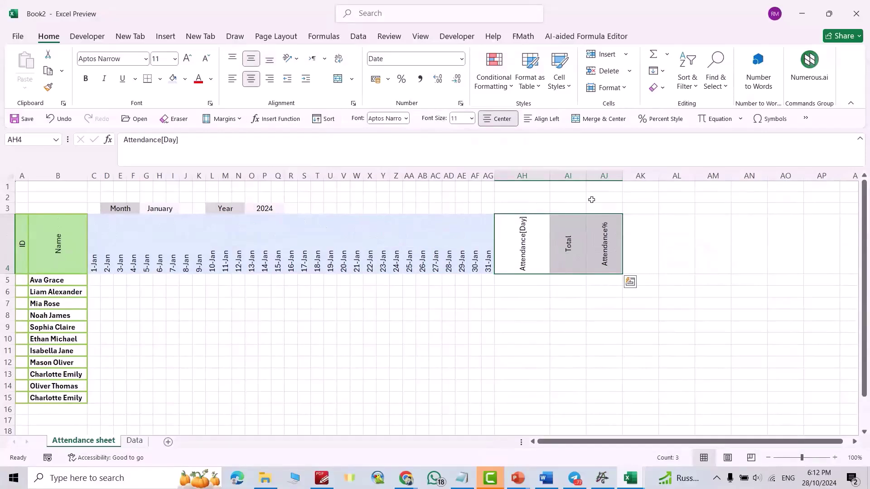
Narrow columns AH:AJ and fill headers AH4:AJ4 light green
{"action": "left_click", "coordinate": [622, 176]}
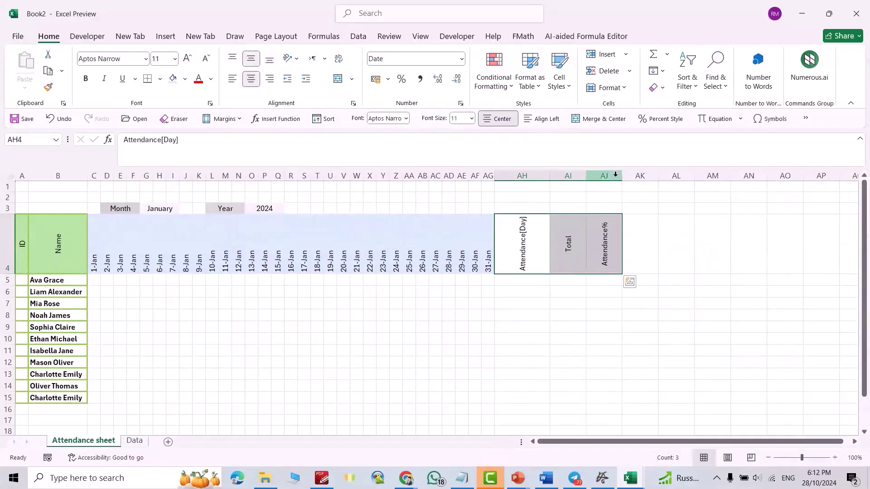
{"action": "left_click_drag", "start_coordinate": [612, 176], "coordinate": [512, 176]}
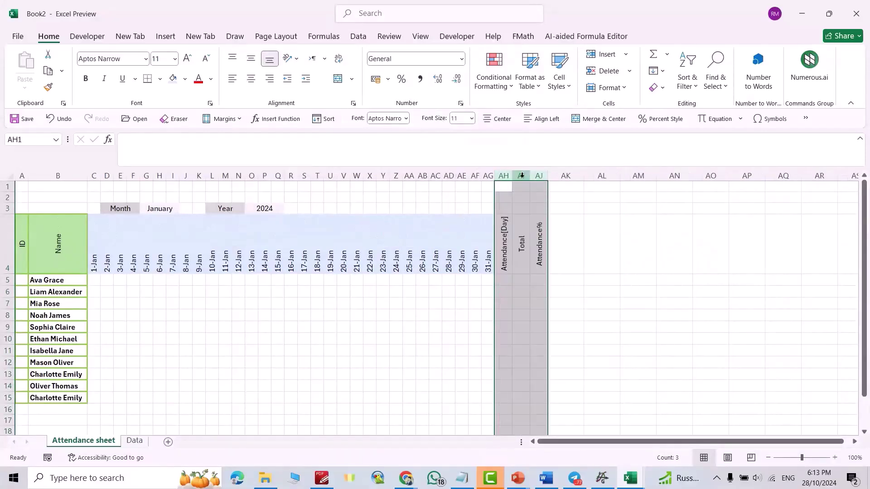
{"action": "left_click", "coordinate": [602, 225]}
{"action": "left_click_drag", "start_coordinate": [503, 245], "coordinate": [539, 245]}
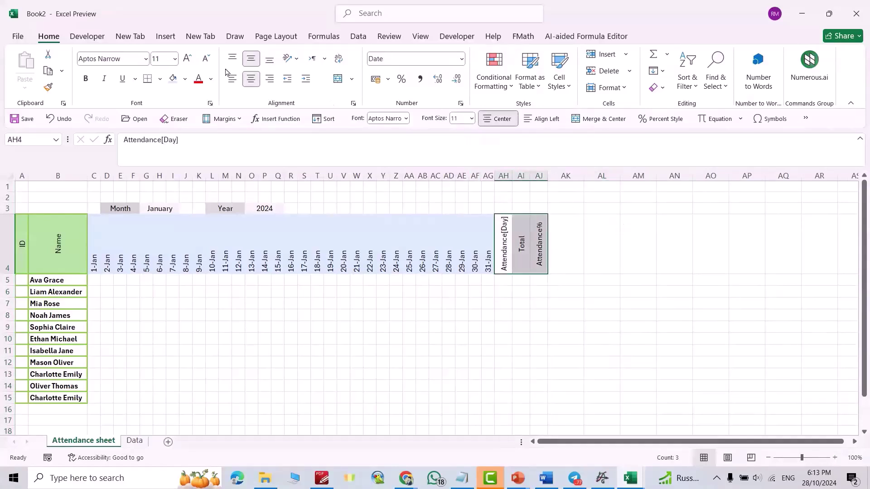
{"action": "left_click", "coordinate": [186, 80]}
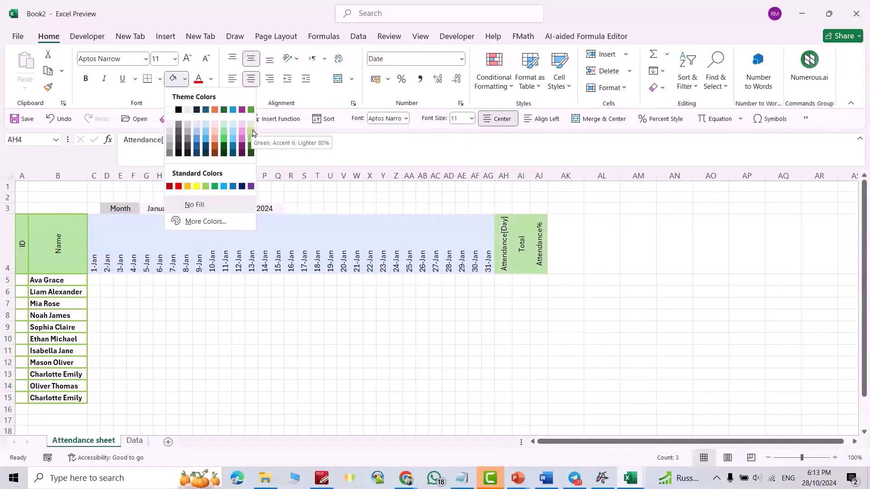
{"action": "left_click", "coordinate": [249, 132]}
{"action": "left_click", "coordinate": [710, 280]}
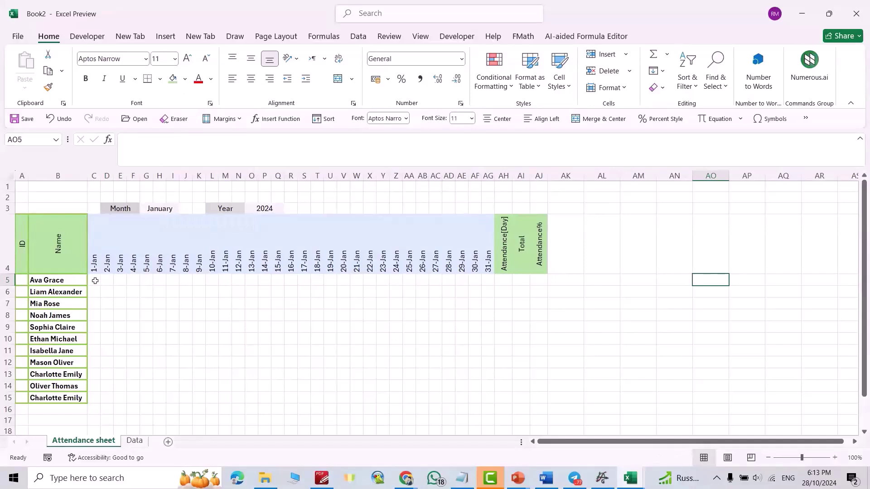
{"action": "left_click_drag", "start_coordinate": [95, 281], "coordinate": [483, 398]}
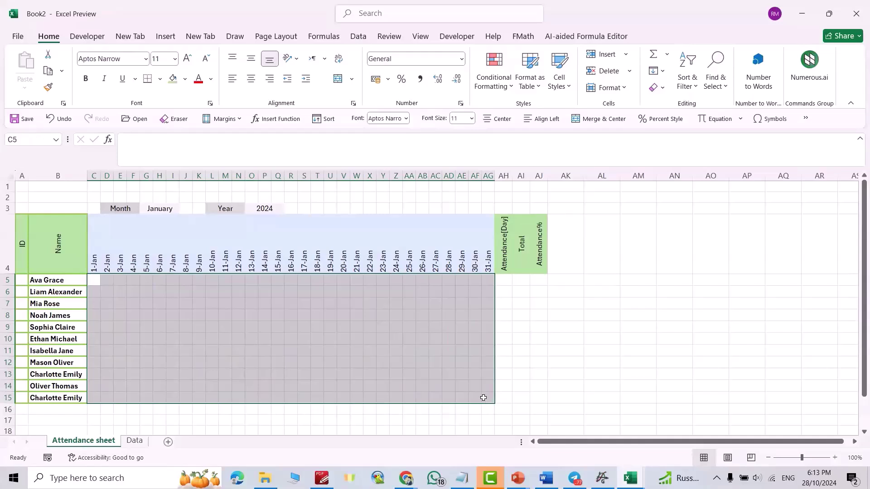
Create an icon-set rule with Number thresholds, a green check and a red cross
{"action": "left_click", "coordinate": [512, 86]}
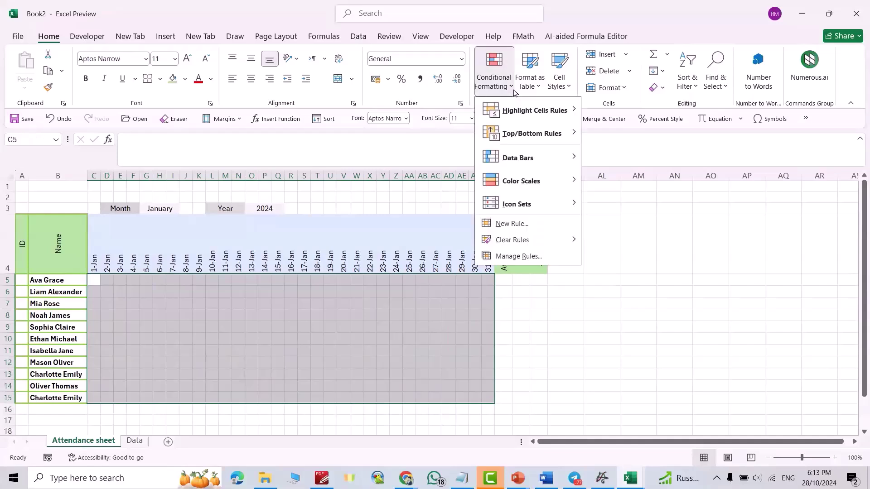
{"action": "left_click", "coordinate": [507, 224]}
{"action": "left_click", "coordinate": [553, 340]}
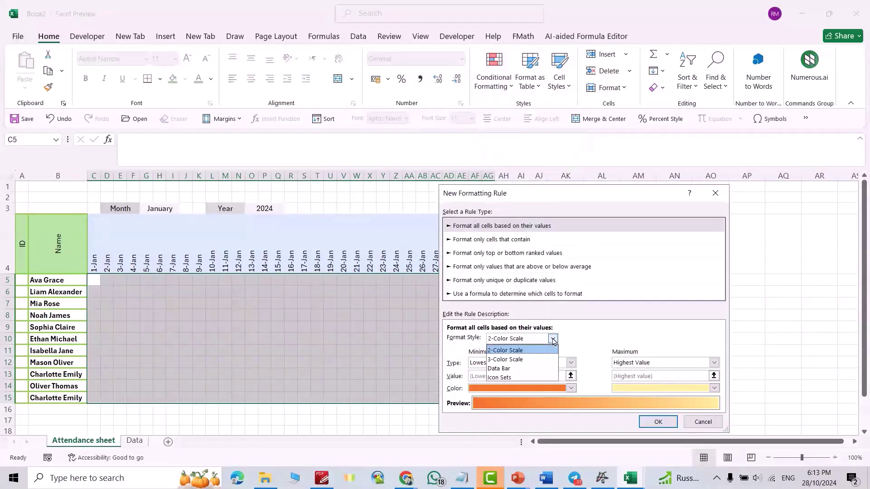
{"action": "left_click", "coordinate": [501, 378]}
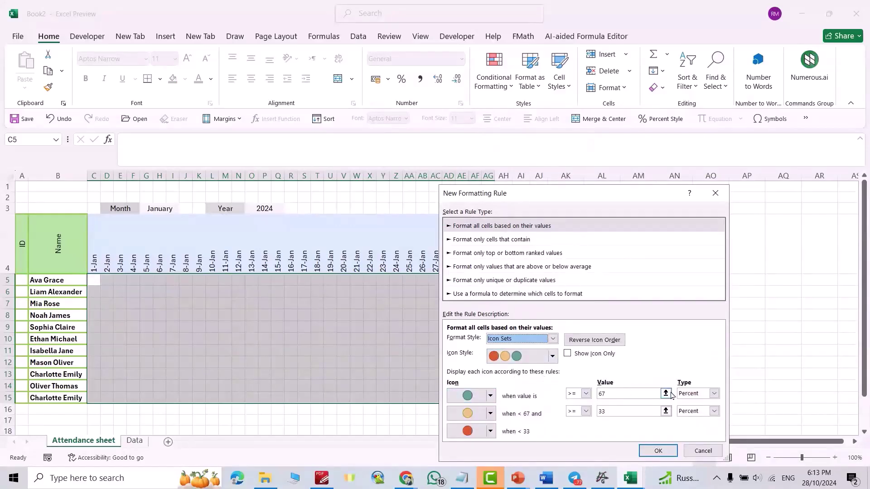
{"action": "left_click", "coordinate": [715, 394]}
{"action": "left_click", "coordinate": [698, 402]}
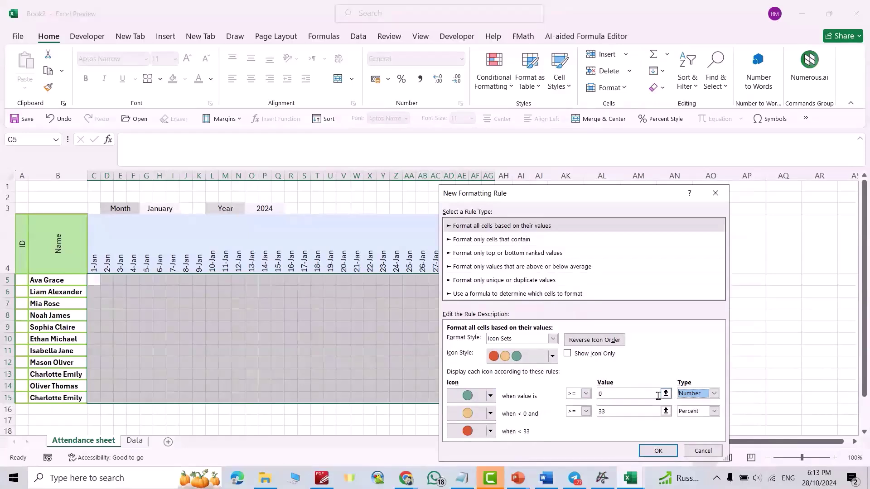
{"action": "left_click", "coordinate": [714, 411]}
{"action": "left_click", "coordinate": [691, 423]}
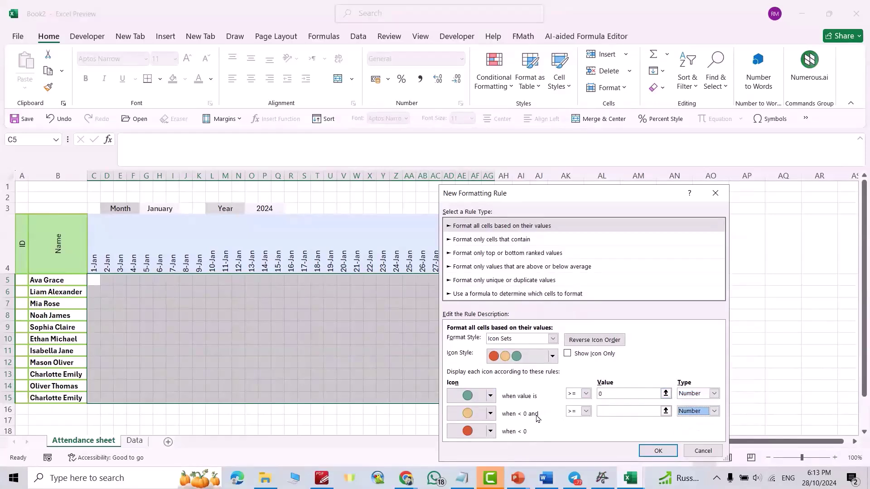
{"action": "left_click", "coordinate": [491, 396]}
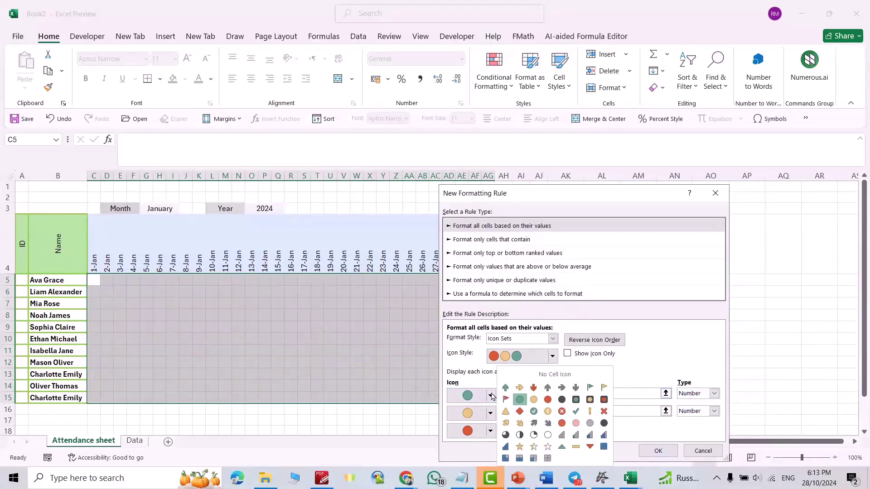
{"action": "left_click", "coordinate": [534, 411]}
{"action": "left_click", "coordinate": [489, 415]}
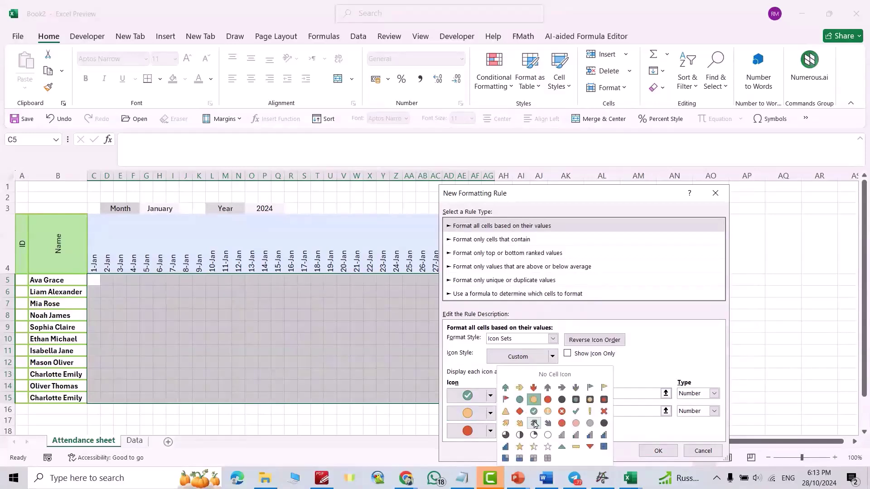
{"action": "left_click", "coordinate": [562, 411]}
Set the check threshold to 1, give the third level No Cell Icon, and show icons only
{"action": "left_click", "coordinate": [607, 392]}
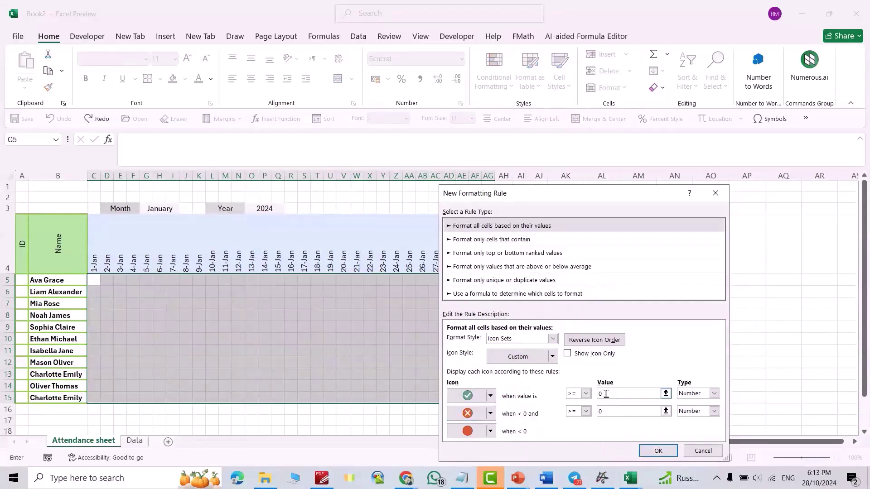
{"action": "key", "text": "BackSpace"}
{"action": "type", "text": "1"}
{"action": "left_click", "coordinate": [490, 434]}
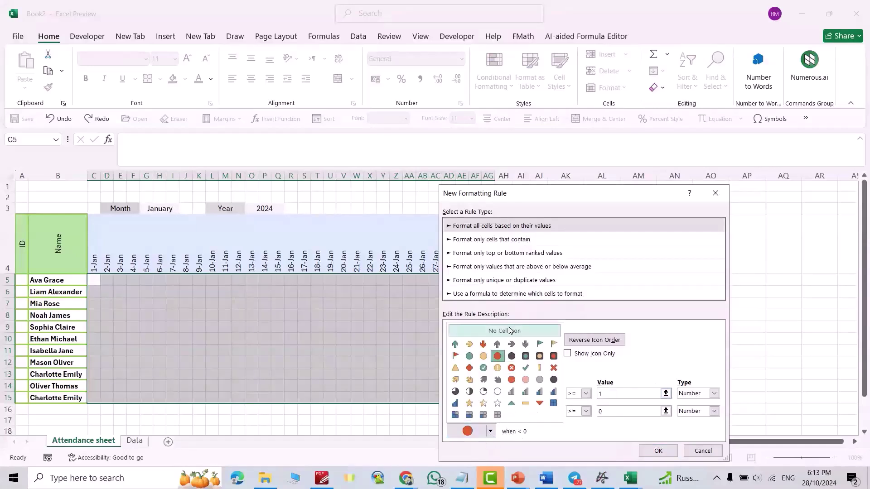
{"action": "left_click", "coordinate": [507, 332]}
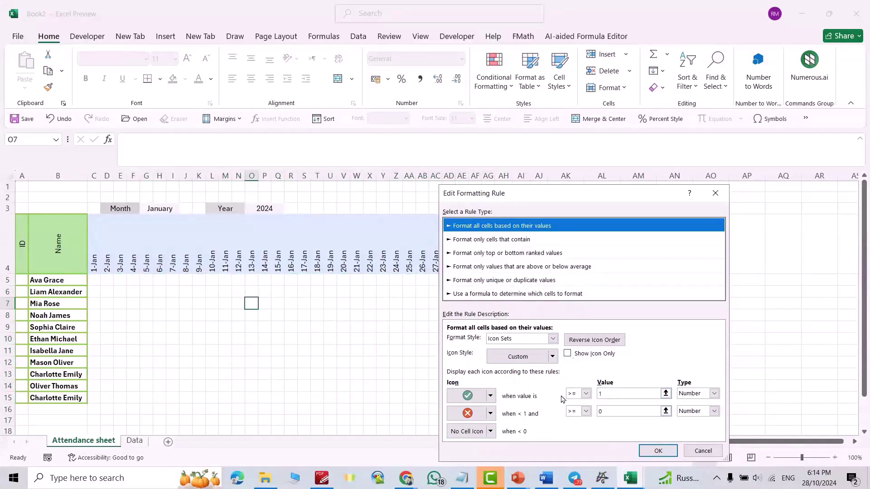
{"action": "left_click", "coordinate": [568, 354]}
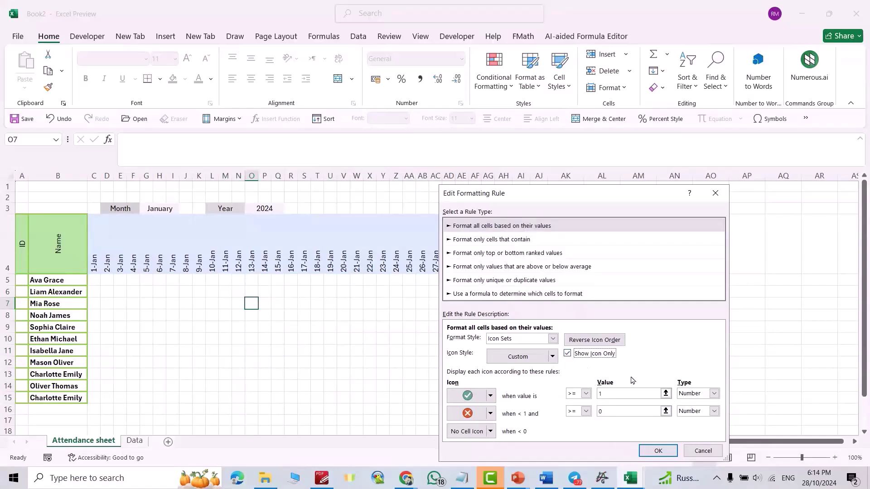
{"action": "left_click", "coordinate": [658, 451]}
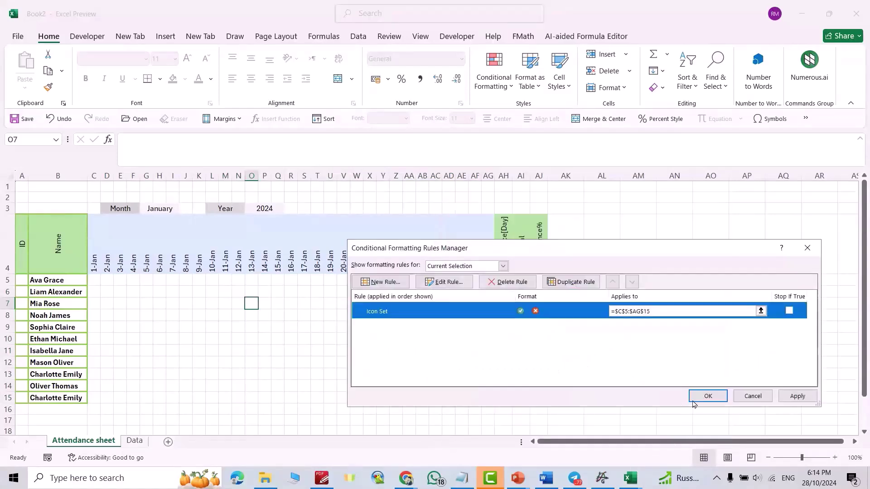
{"action": "left_click", "coordinate": [798, 396]}
{"action": "left_click", "coordinate": [707, 396]}
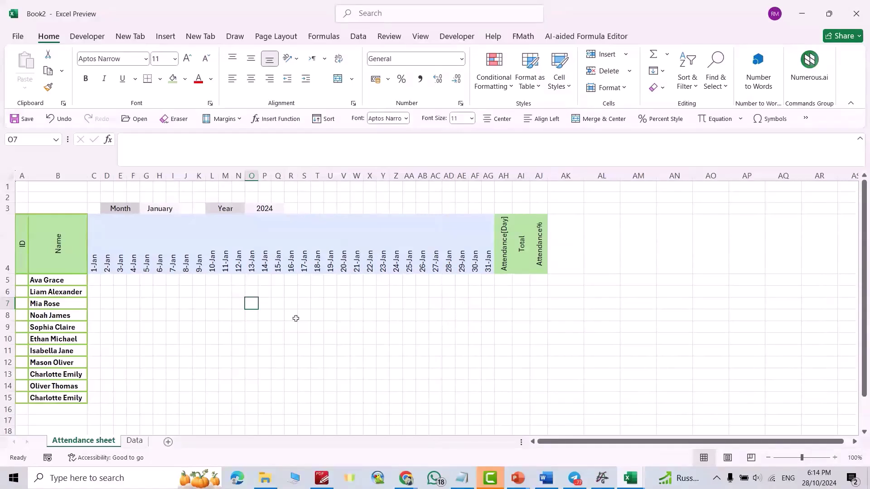
Enter 1 in C5 and 0 in D5, then fill both down to row 15
{"action": "left_click", "coordinate": [91, 281]}
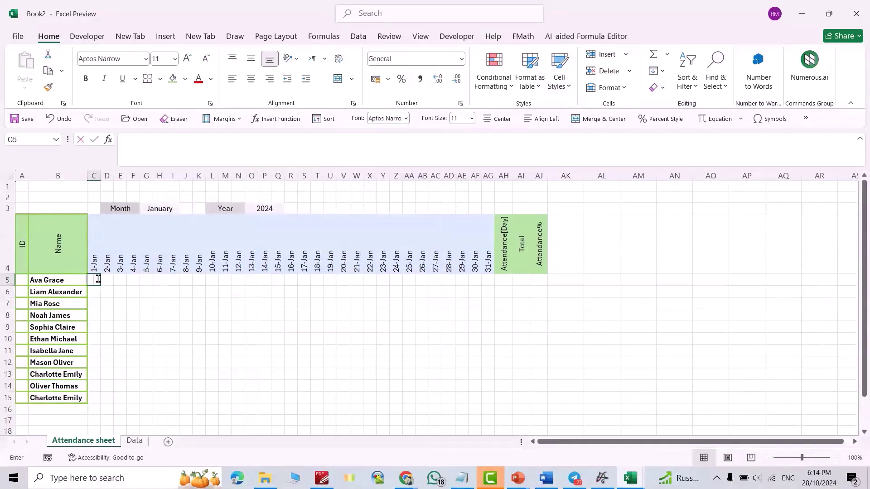
{"action": "type", "text": "1"}
{"action": "key", "text": "Return"}
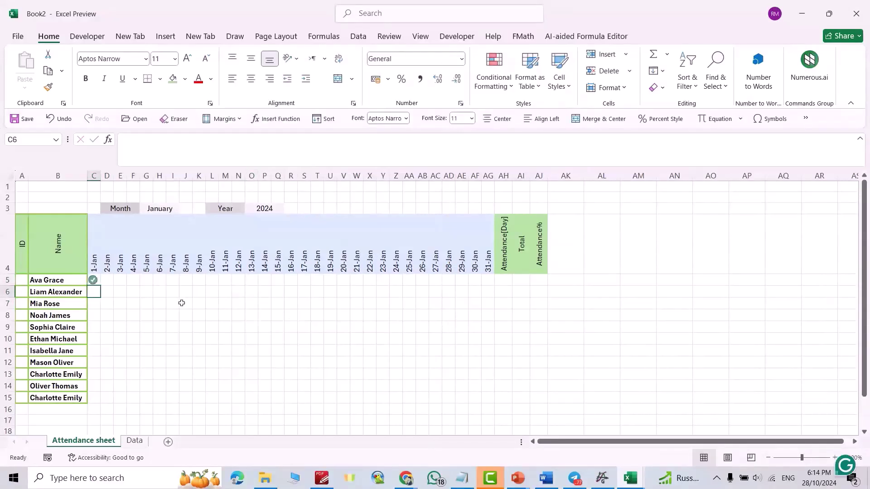
{"action": "left_click", "coordinate": [108, 281]}
{"action": "type", "text": "0"}
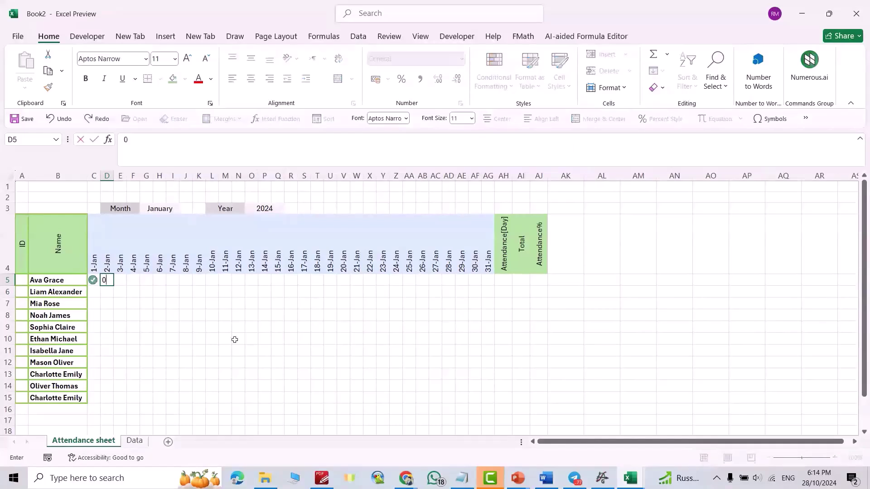
{"action": "key", "text": "Return"}
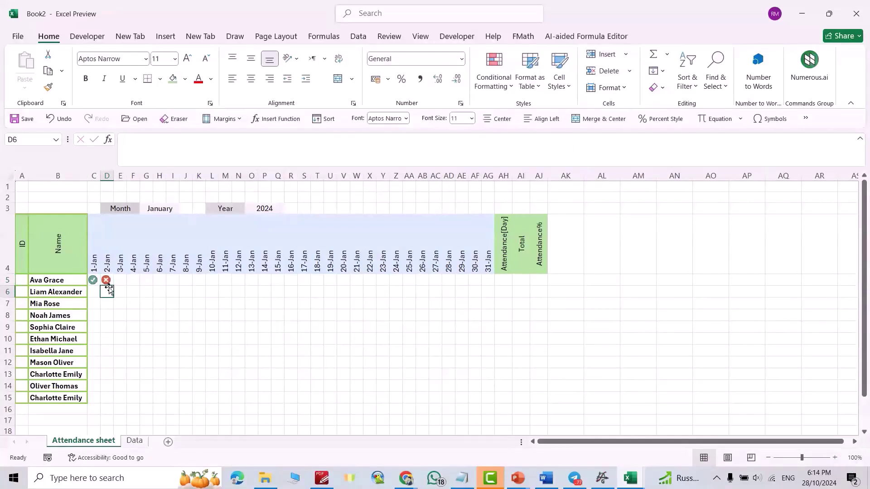
{"action": "left_click_drag", "start_coordinate": [93, 280], "coordinate": [107, 398]}
{"action": "left_click", "coordinate": [223, 373]}
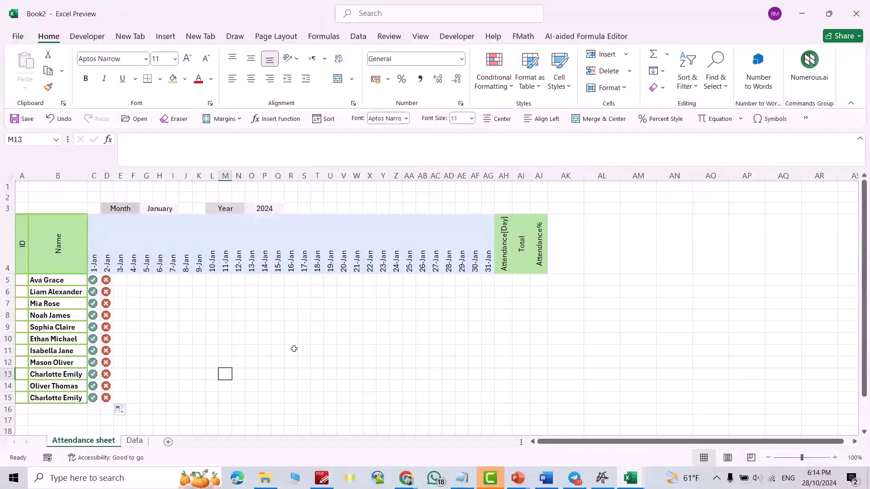
Mark the first student present on 3-Jan and 4-Jan with 1 in E5 and F5
{"action": "left_click", "coordinate": [120, 283]}
{"action": "type", "text": "1"}
{"action": "key", "text": "Tab"}
{"action": "type", "text": "1"}
{"action": "key", "text": "Down"}
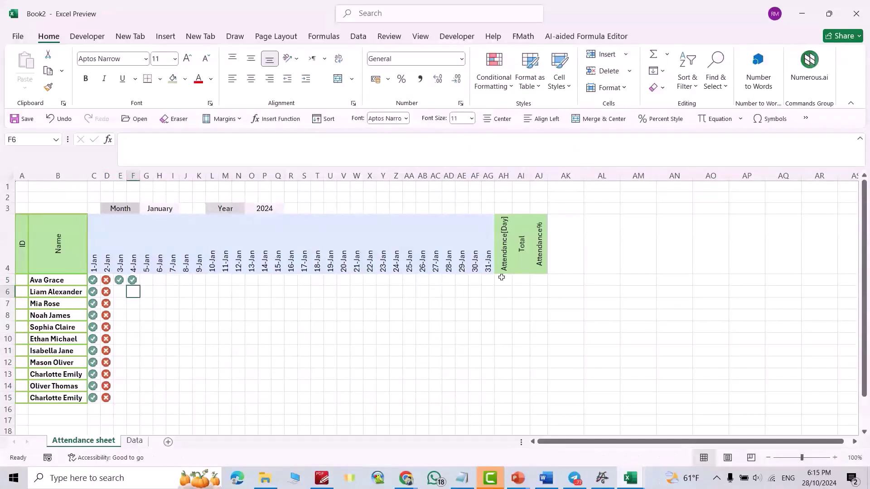
{"action": "left_click", "coordinate": [501, 279]}
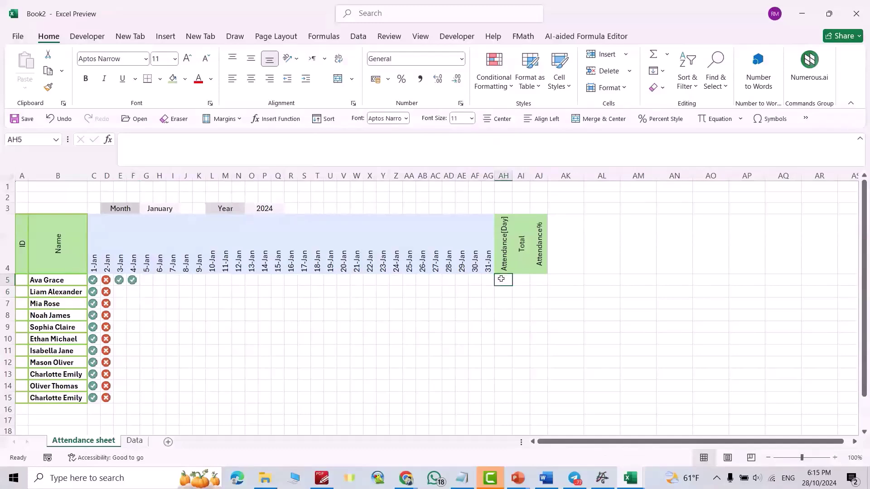
Enter =COUNTIF(C5:AG5,1) in AH5 to count present days
{"action": "type", "text": "=count"}
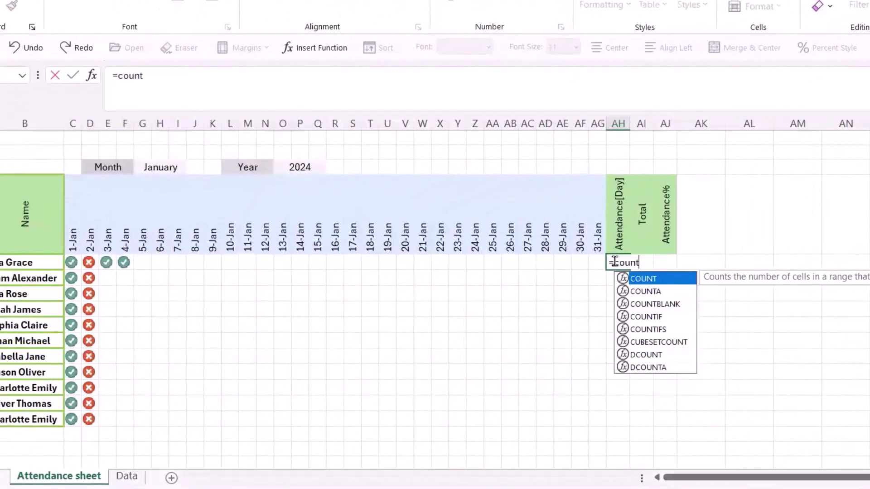
{"action": "double_click", "coordinate": [654, 317]}
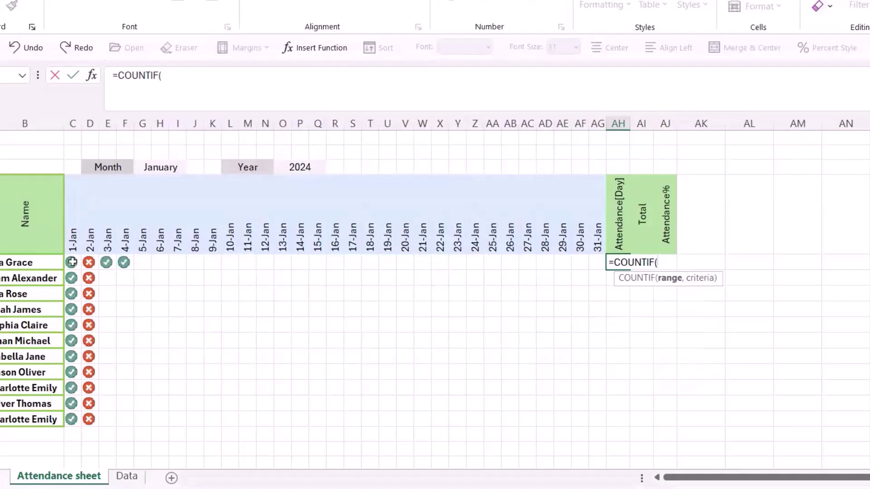
{"action": "left_click_drag", "start_coordinate": [71, 262], "coordinate": [598, 263]}
{"action": "type", "text": ","}
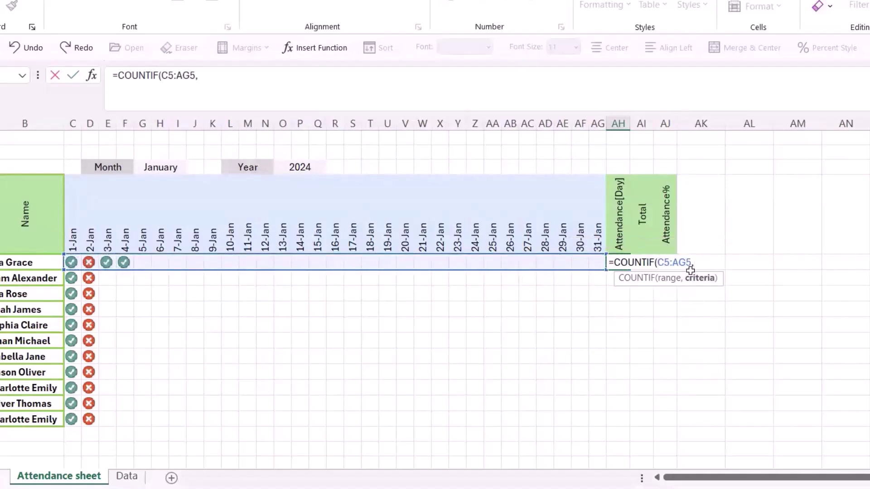
{"action": "type", "text": "1)"}
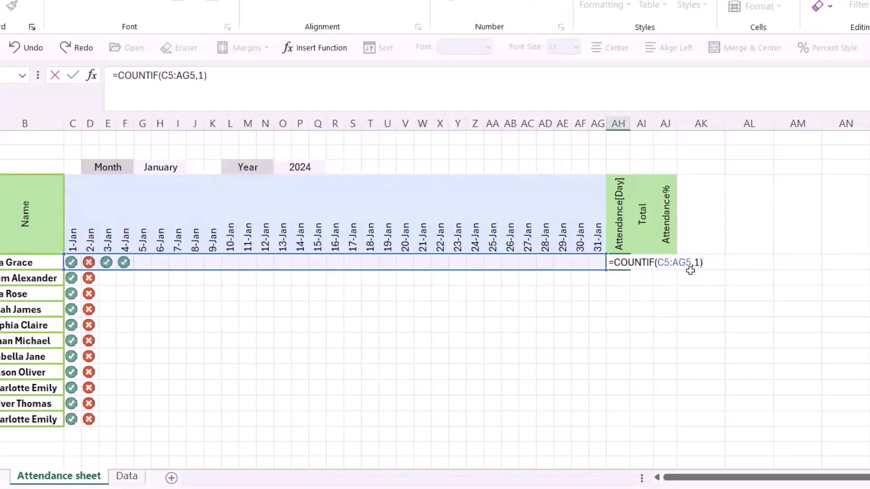
{"action": "key", "text": "Return"}
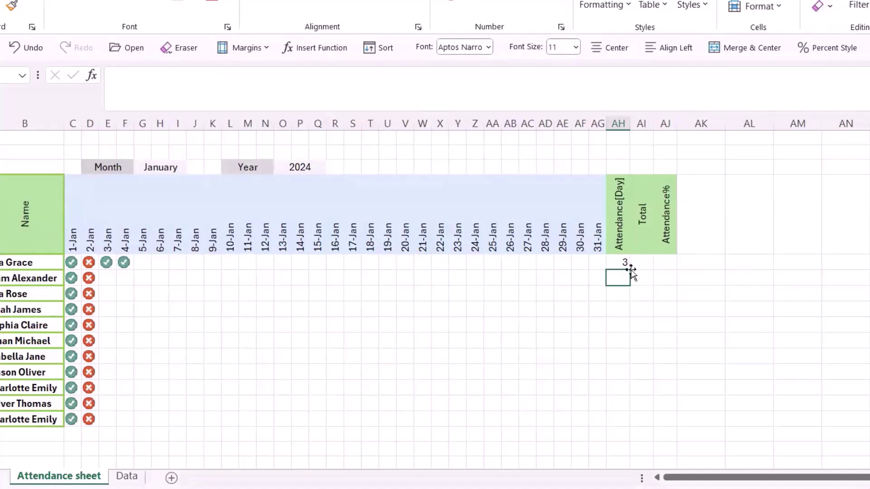
Enter a COUNTA formula over row 5's marked day cells in AI5
{"action": "left_click", "coordinate": [644, 263]}
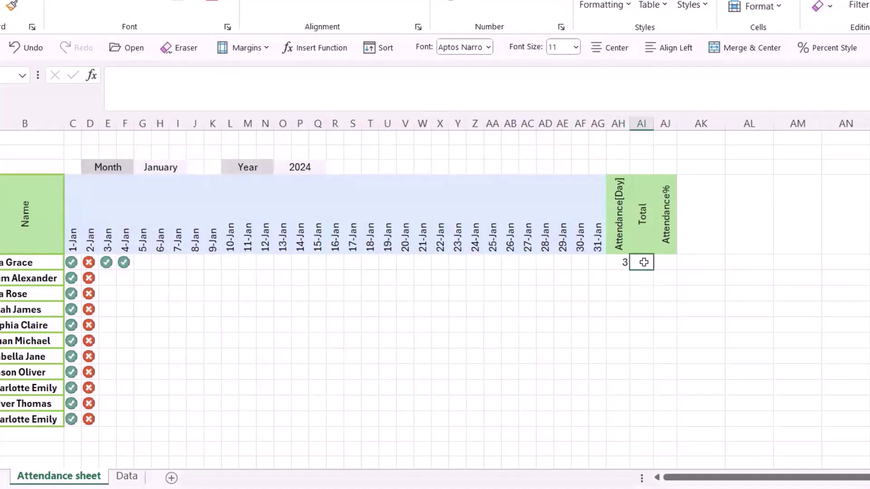
{"action": "type", "text": "=count"}
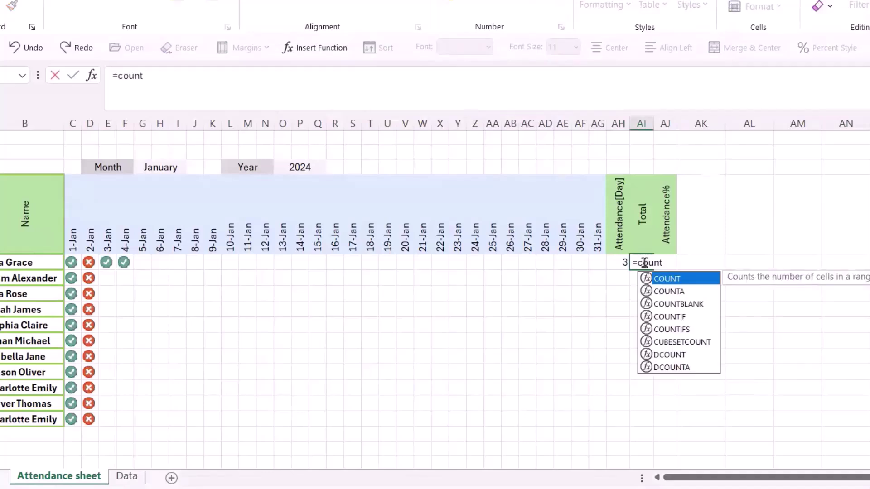
{"action": "left_click", "coordinate": [670, 292]}
{"action": "double_click", "coordinate": [670, 292]}
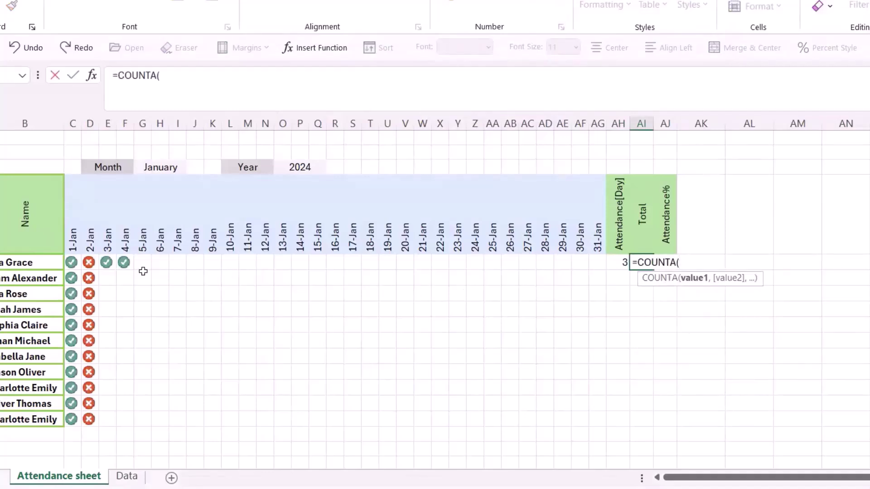
{"action": "left_click_drag", "start_coordinate": [73, 263], "coordinate": [588, 274]}
{"action": "key", "text": "Return"}
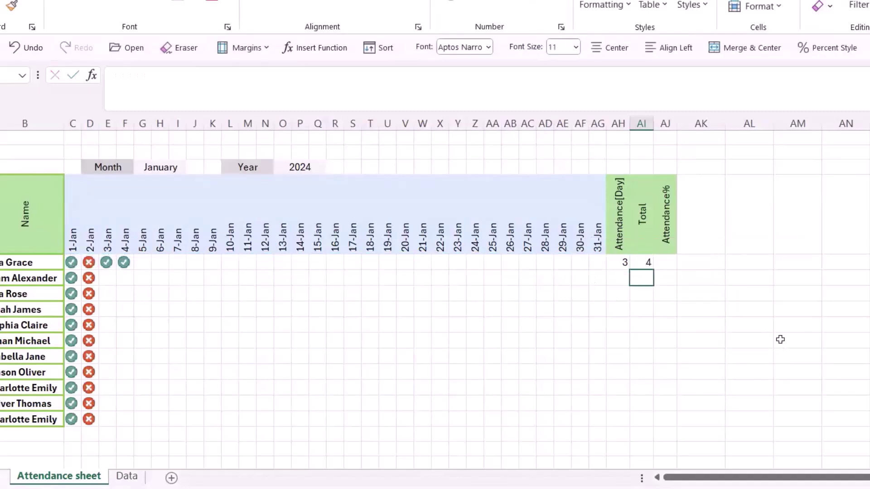
{"action": "left_click", "coordinate": [668, 262]}
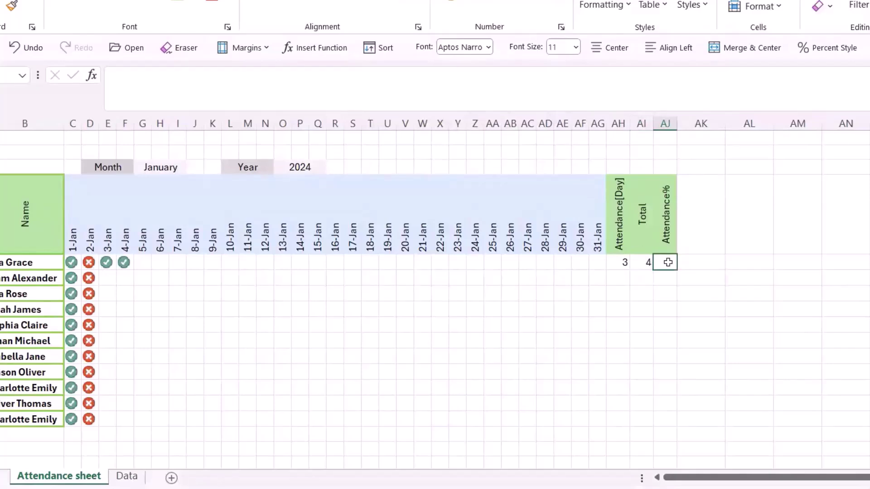
Enter =AH5/AI5 in AJ5 as a percentage and fill AH5:AJ5 down to row 15
{"action": "type", "text": "="}
{"action": "left_click", "coordinate": [619, 261]}
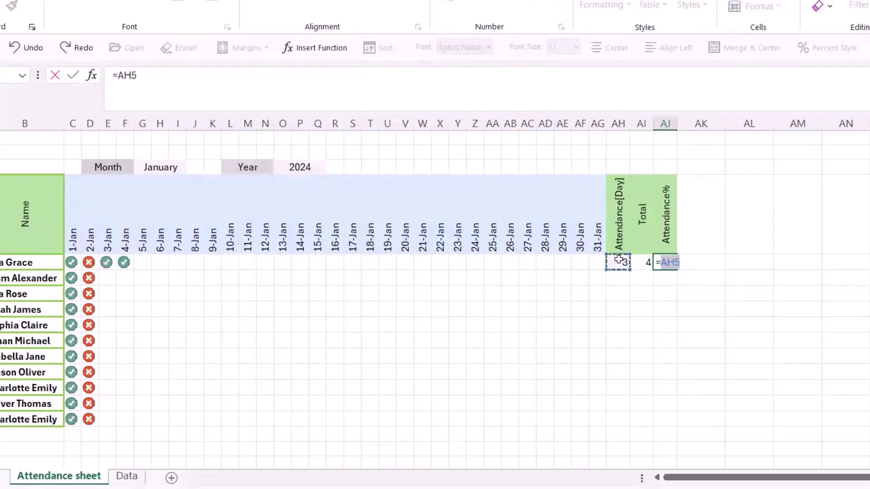
{"action": "type", "text": "/"}
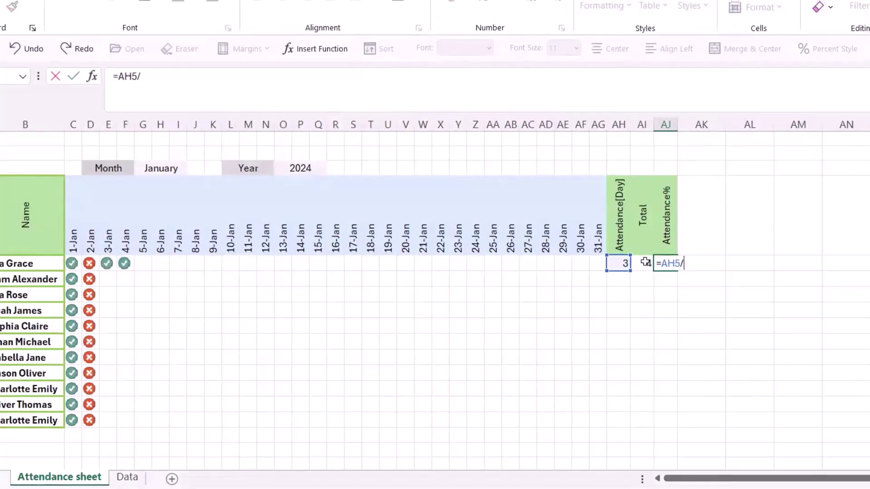
{"action": "left_click", "coordinate": [643, 262]}
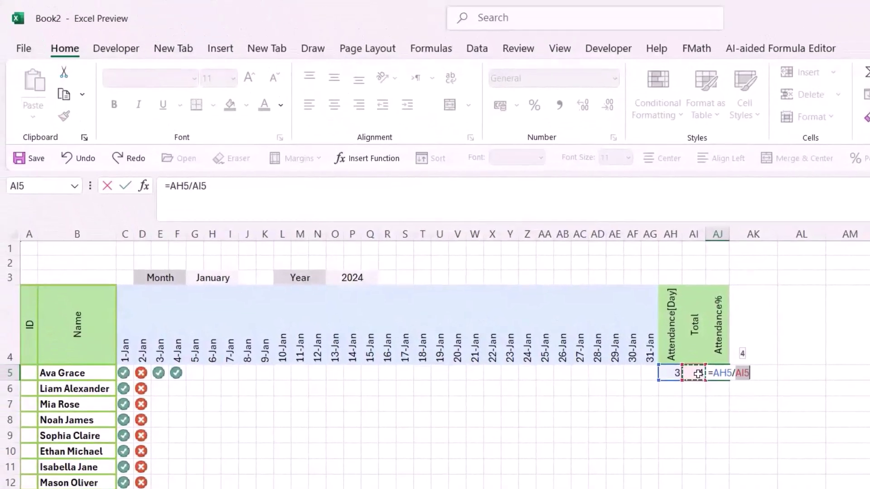
{"action": "key", "text": "Return"}
{"action": "left_click", "coordinate": [721, 379]}
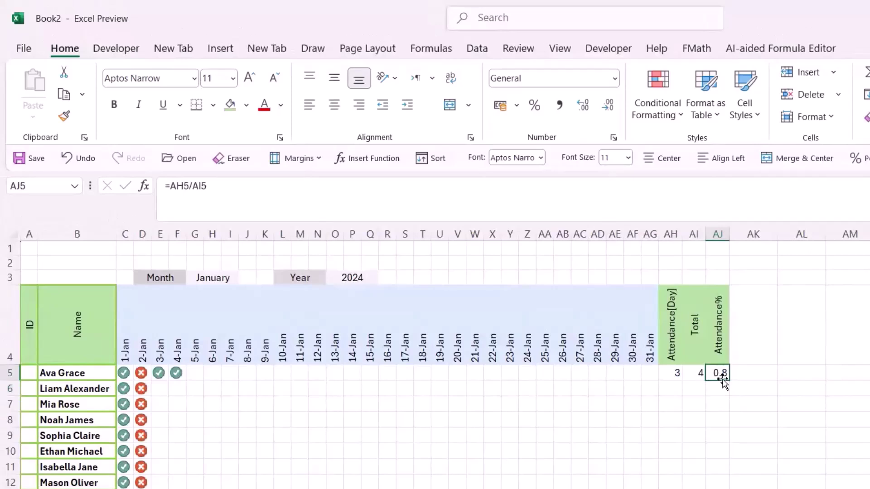
{"action": "left_click", "coordinate": [535, 105]}
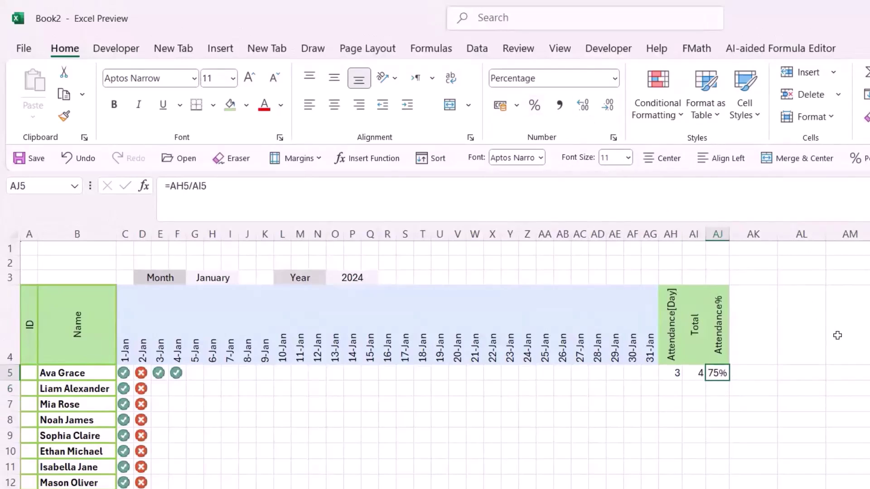
{"action": "left_click", "coordinate": [838, 335]}
{"action": "left_click_drag", "start_coordinate": [674, 373], "coordinate": [719, 488]}
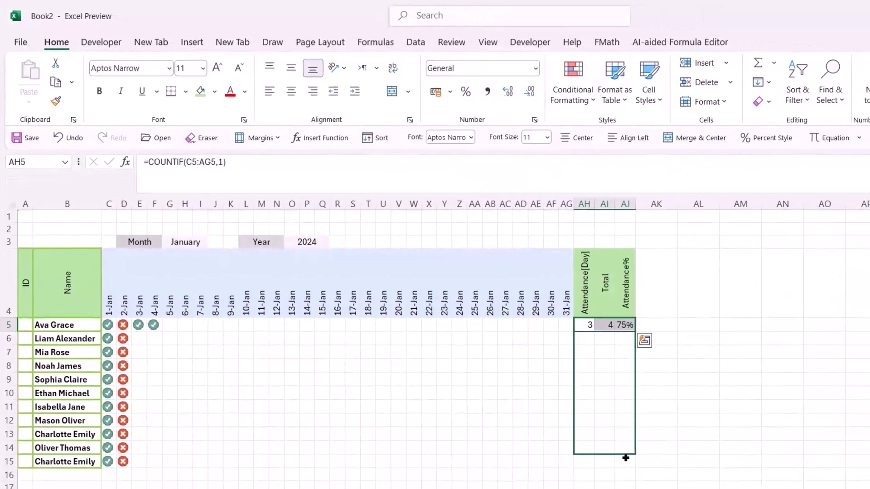
{"action": "left_click_drag", "start_coordinate": [626, 458], "coordinate": [621, 461]}
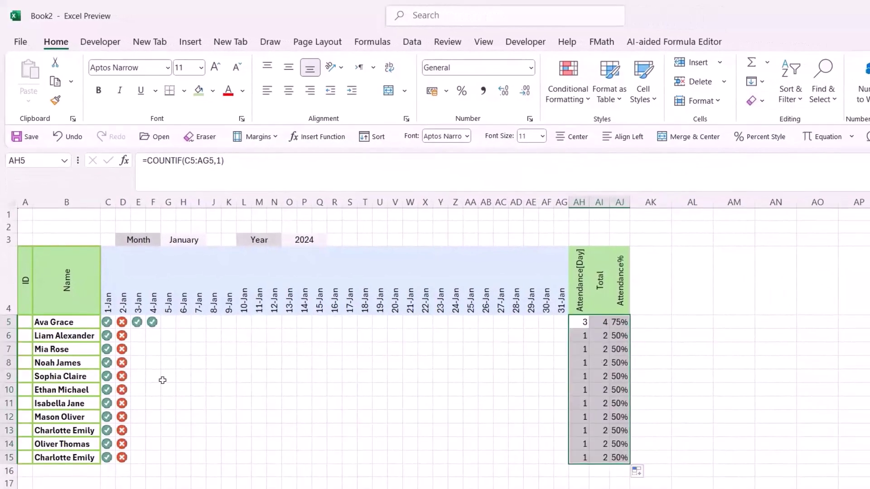
Mark the third student present on 3-Jan and 4-Jan with 1 in E7 and F7
{"action": "left_click", "coordinate": [144, 348]}
{"action": "type", "text": "1"}
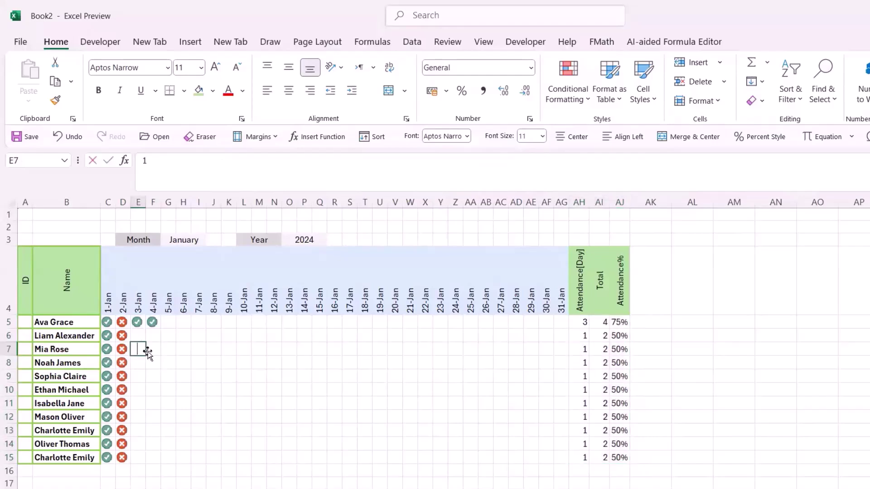
{"action": "key", "text": "Return"}
{"action": "left_click", "coordinate": [153, 349]}
{"action": "type", "text": "1"}
{"action": "key", "text": "Return"}
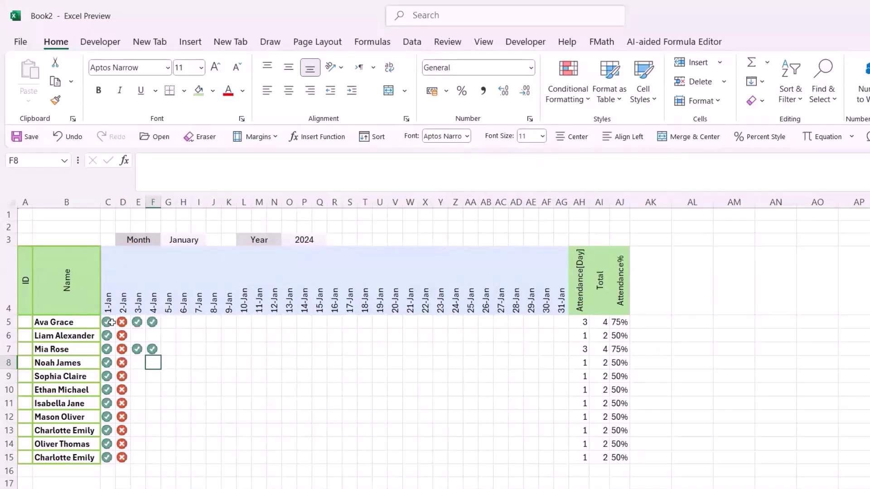
{"action": "mouse_move", "coordinate": [111, 322]}
{"action": "left_mouse_down"}
{"action": "mouse_move", "coordinate": [451, 450]}
{"action": "mouse_move", "coordinate": [554, 448]}
{"action": "mouse_move", "coordinate": [573, 458]}
{"action": "mouse_move", "coordinate": [564, 458]}
{"action": "left_mouse_up"}
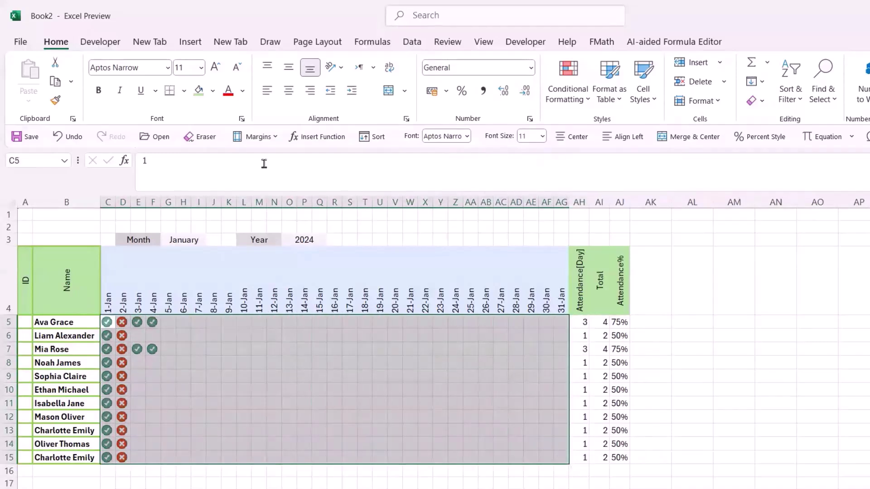
Give the attendance grid light-blue outline and inside borders
{"action": "left_click", "coordinate": [184, 91]}
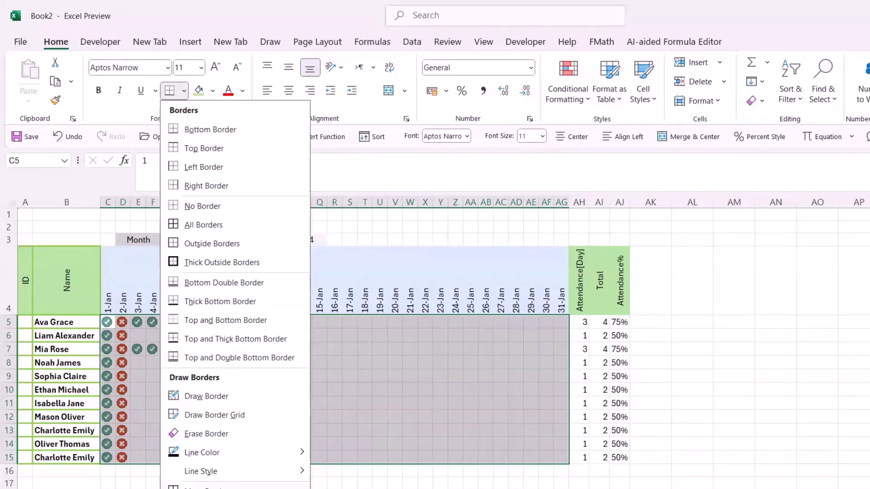
{"action": "left_click", "coordinate": [204, 487]}
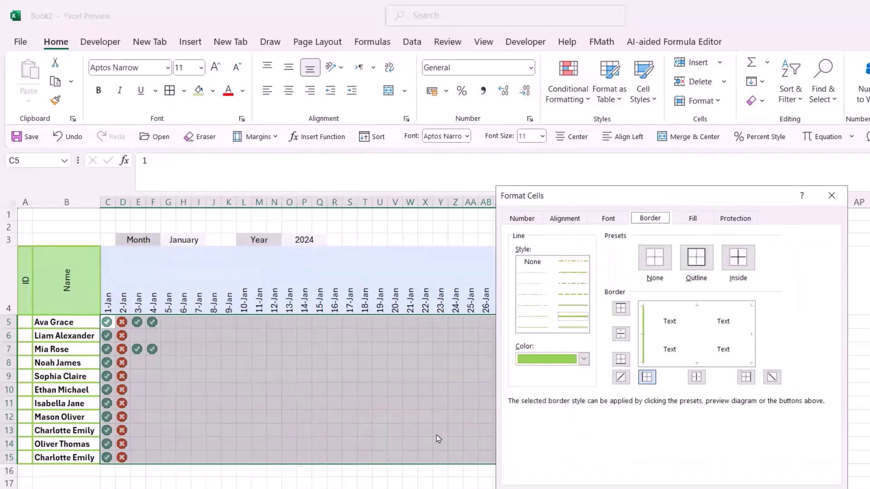
{"action": "left_click", "coordinate": [585, 360]}
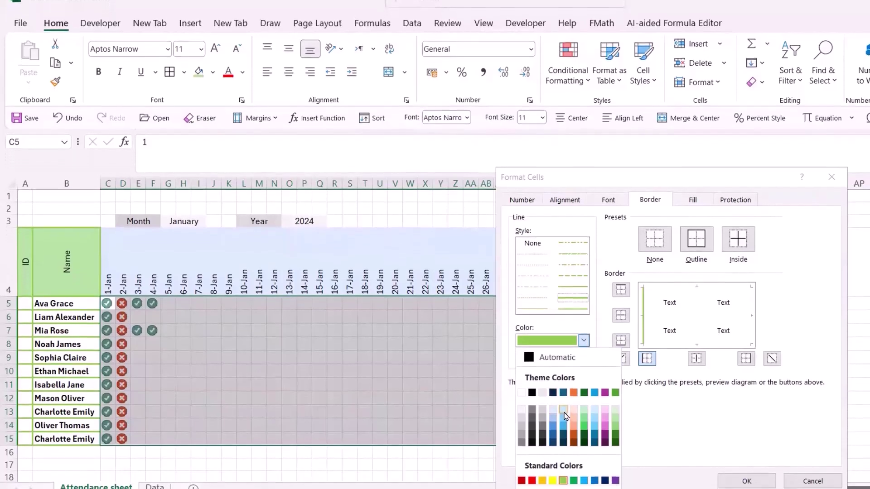
{"action": "left_click", "coordinate": [564, 429]}
{"action": "left_click", "coordinate": [575, 292]}
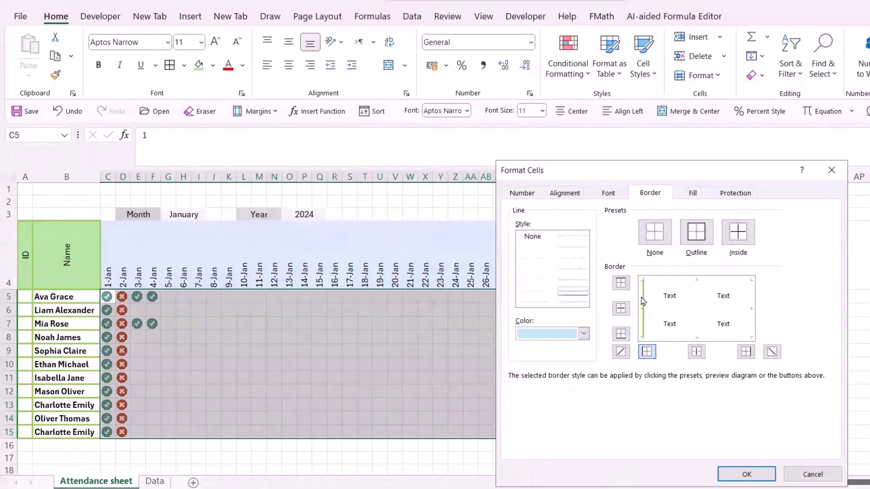
{"action": "left_click", "coordinate": [697, 232]}
{"action": "left_click", "coordinate": [739, 234]}
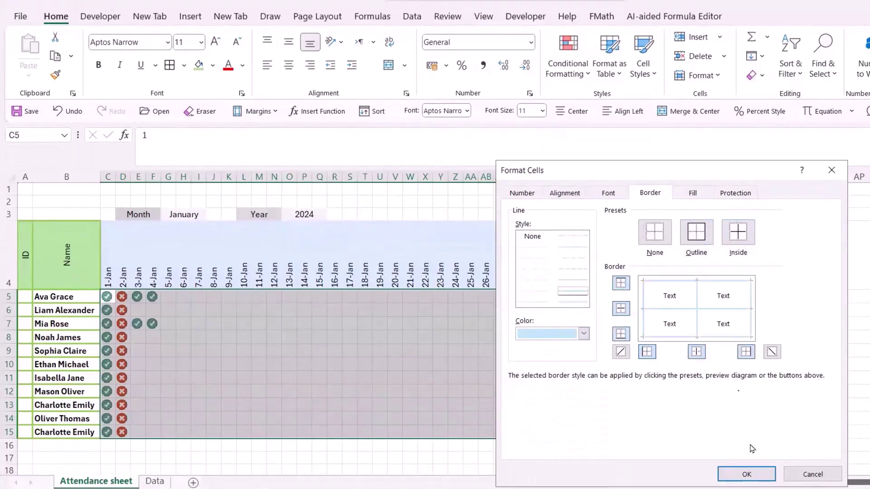
{"action": "left_click", "coordinate": [746, 474]}
{"action": "left_click", "coordinate": [853, 276]}
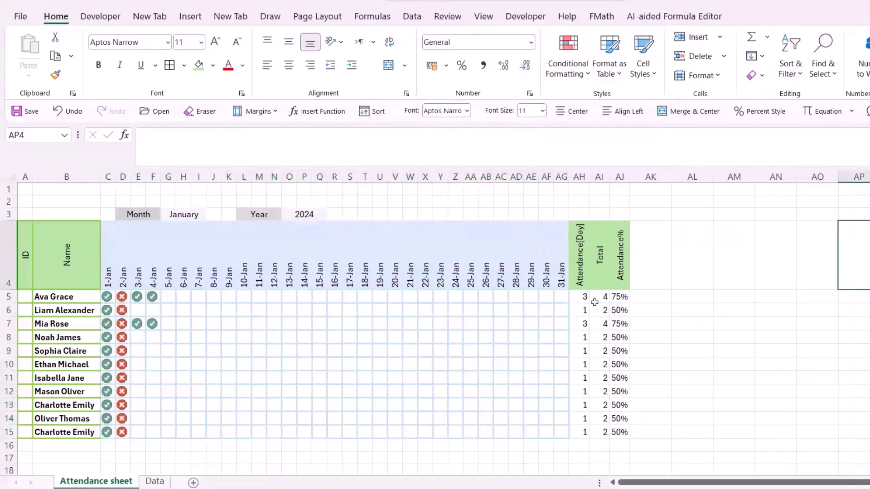
Give the totals block AH5:AJ15 light-green outline and inside borders
{"action": "left_click_drag", "start_coordinate": [579, 296], "coordinate": [620, 431]}
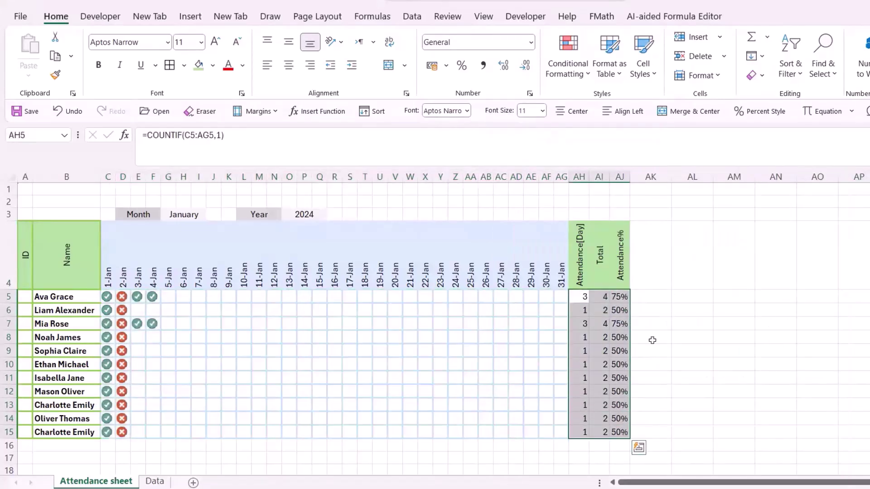
{"action": "key", "text": "ctrl+1"}
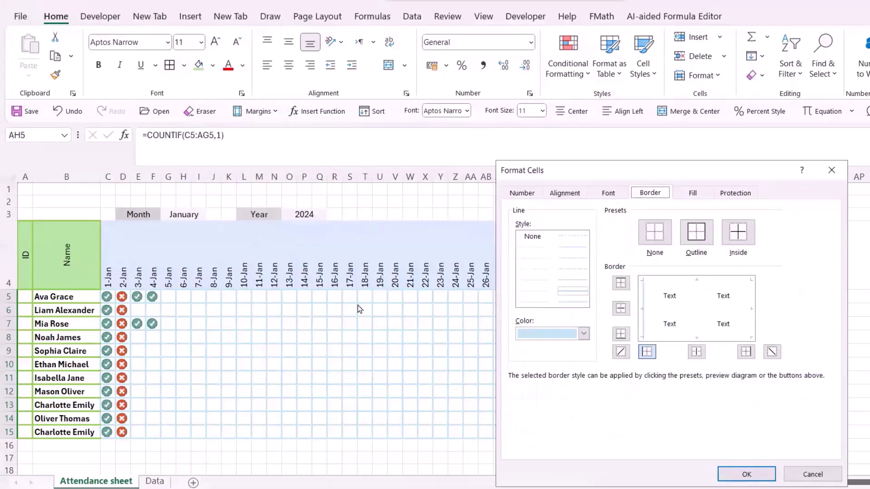
{"action": "left_click", "coordinate": [584, 334]}
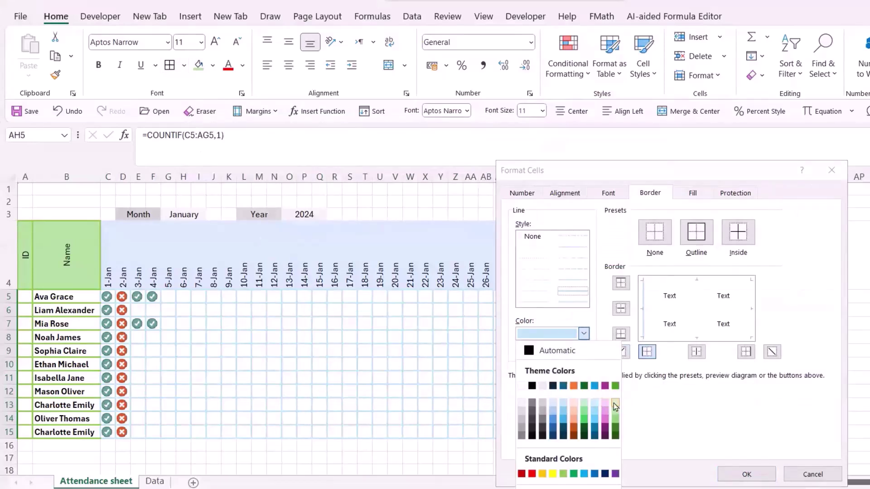
{"action": "left_click", "coordinate": [616, 404]}
{"action": "left_click", "coordinate": [696, 232]}
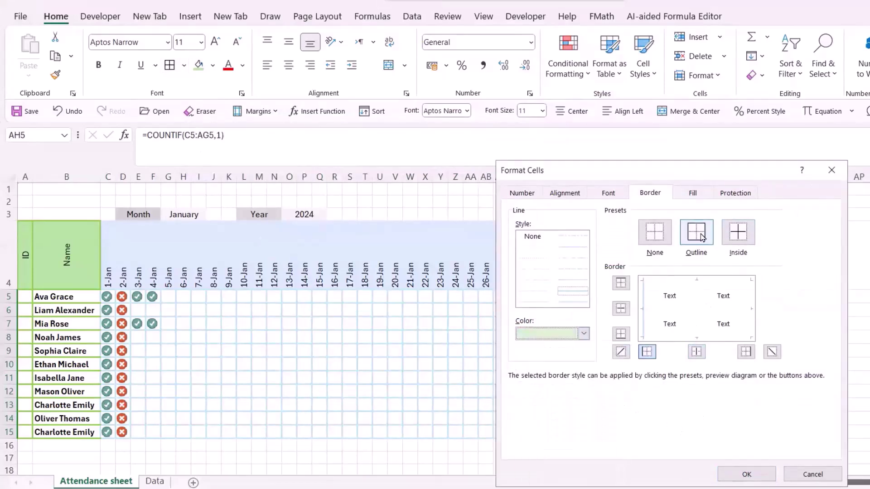
{"action": "left_click", "coordinate": [735, 241]}
{"action": "left_click", "coordinate": [747, 475]}
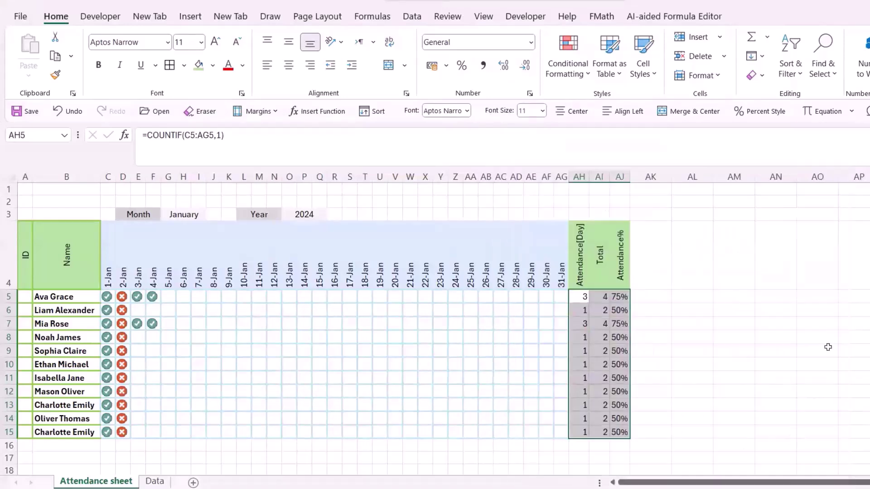
Centre the values in the totals columns
{"action": "left_click", "coordinate": [822, 350]}
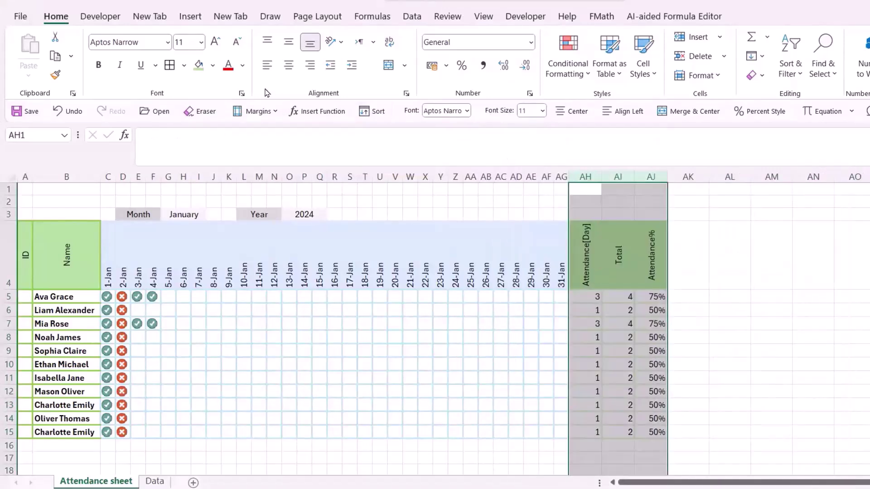
{"action": "left_click", "coordinate": [287, 67]}
{"action": "left_click", "coordinate": [724, 239]}
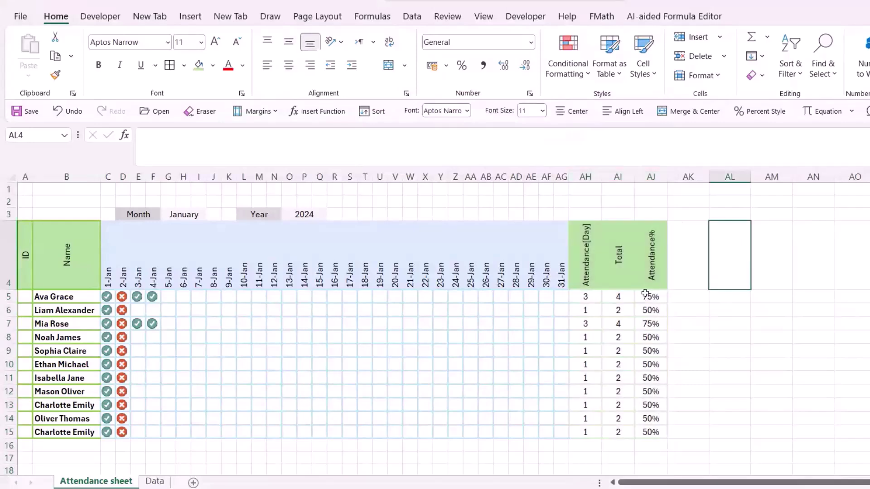
{"action": "left_click_drag", "start_coordinate": [645, 295], "coordinate": [657, 430]}
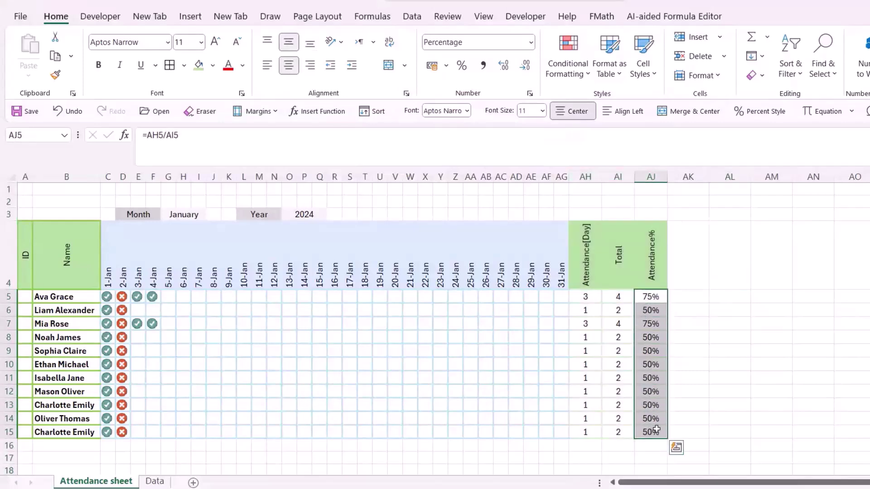
Start a data bar rule with Number minimum 0 and maximum 1
{"action": "left_click", "coordinate": [589, 74]}
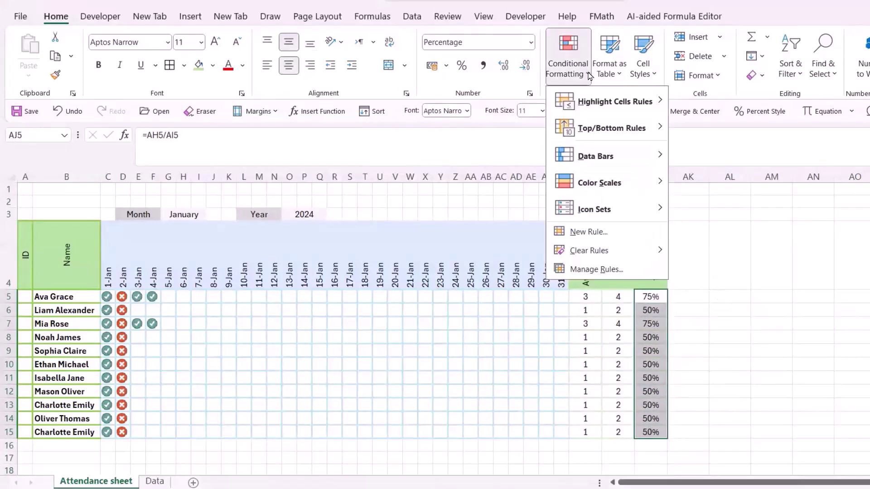
{"action": "left_click", "coordinate": [588, 232]}
{"action": "left_click", "coordinate": [637, 382]}
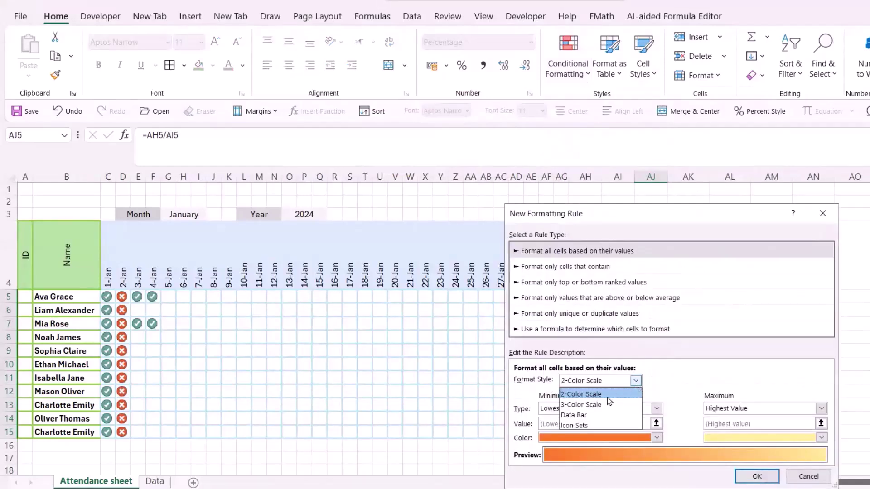
{"action": "left_click", "coordinate": [575, 415]}
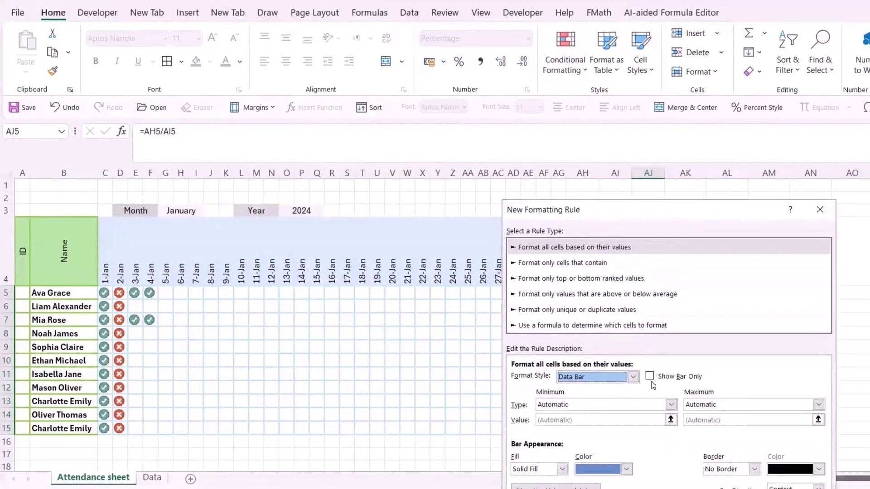
{"action": "left_click", "coordinate": [672, 405]}
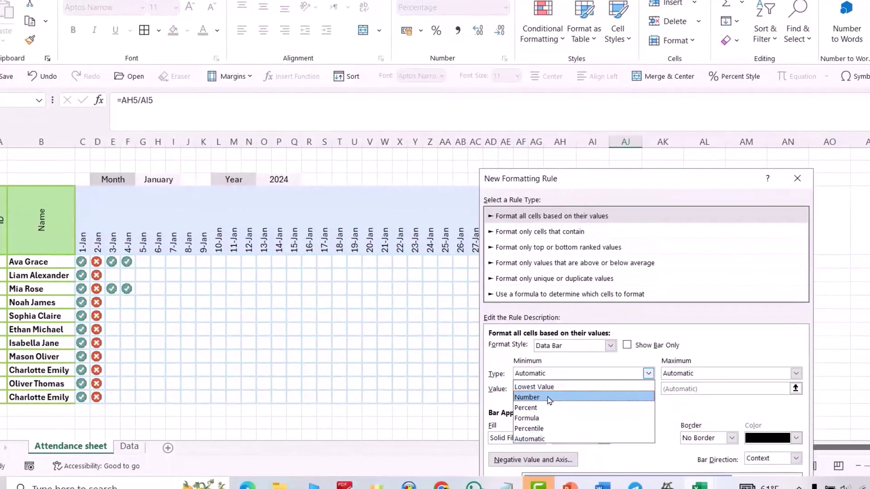
{"action": "left_click", "coordinate": [528, 398]}
{"action": "left_click", "coordinate": [796, 373]}
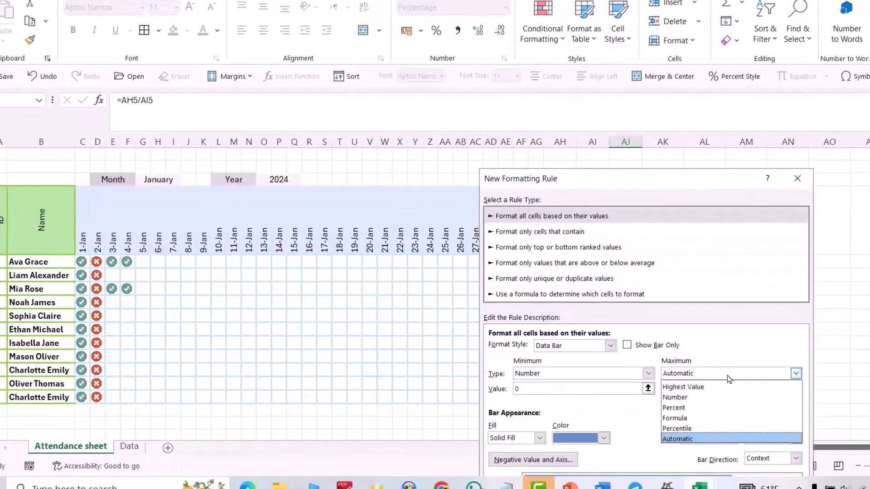
{"action": "left_click", "coordinate": [682, 397]}
{"action": "left_click", "coordinate": [678, 389]}
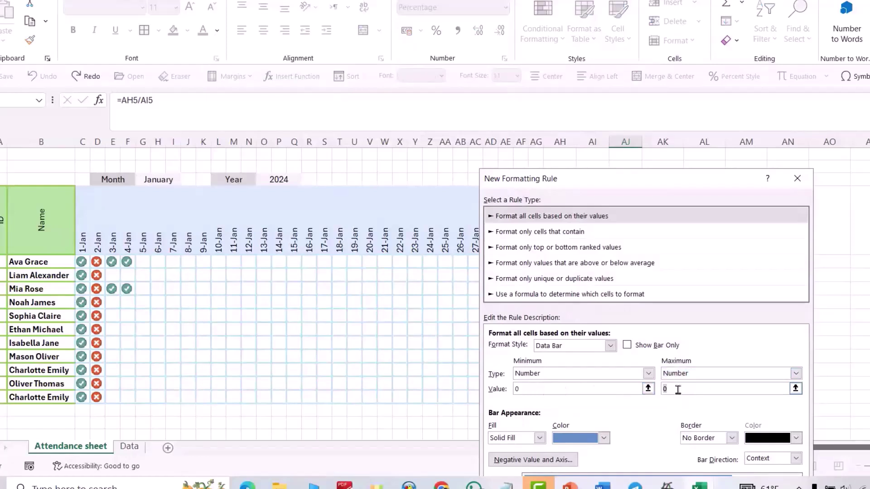
{"action": "type", "text": "1"}
Give the data bars a light-green fill and a solid green border, and apply the rule
{"action": "left_click", "coordinate": [604, 439]}
{"action": "left_click", "coordinate": [652, 336]}
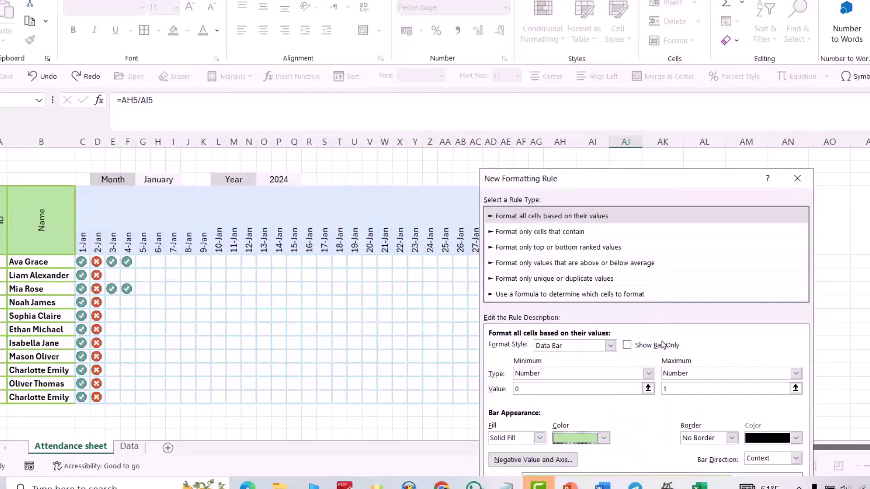
{"action": "left_click", "coordinate": [732, 438]}
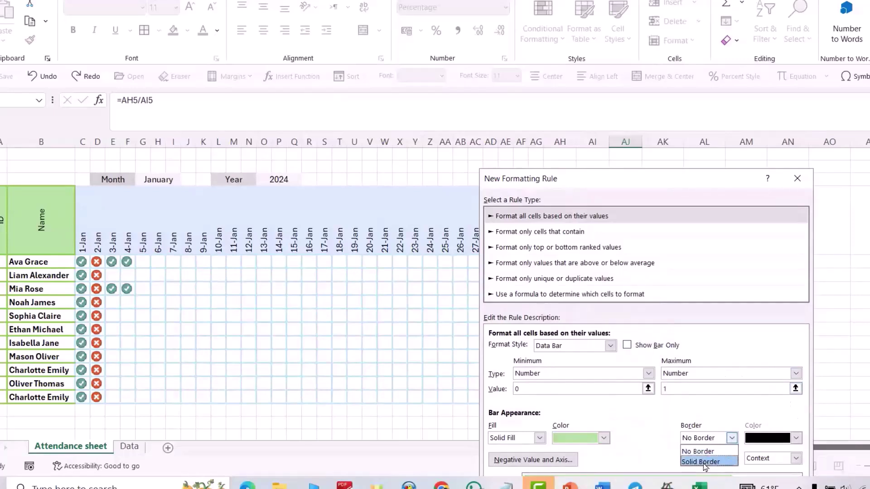
{"action": "left_click", "coordinate": [708, 461]}
{"action": "left_click", "coordinate": [796, 438]}
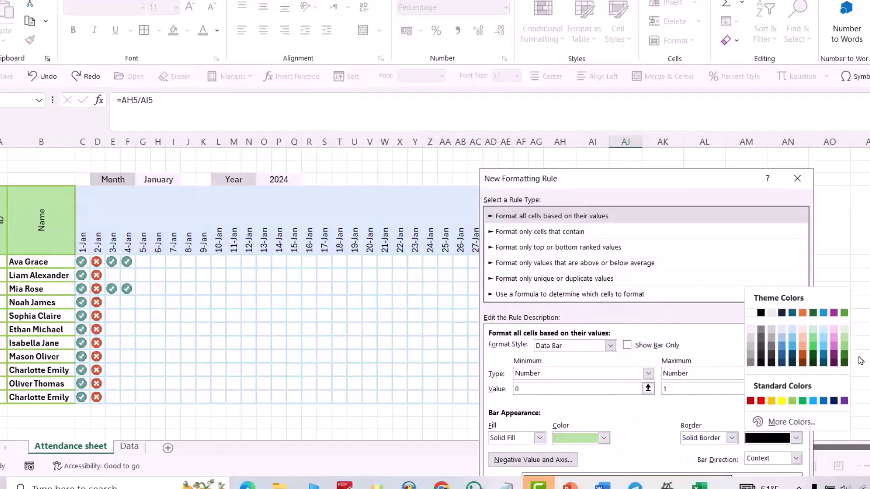
{"action": "left_click", "coordinate": [844, 339]}
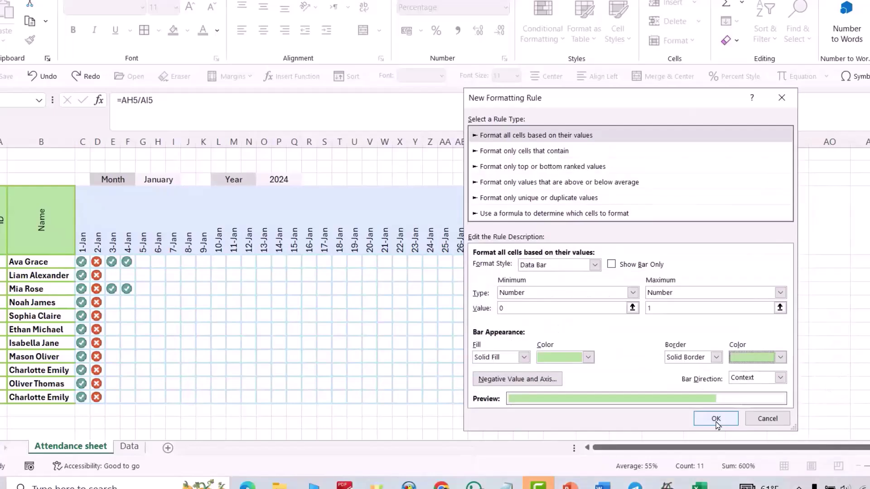
{"action": "left_click", "coordinate": [714, 418]}
Fill the first student's row: 0 on 5-Jan, 1 on 6-Jan, and present marks through 11-Jan
{"action": "left_click", "coordinate": [110, 304]}
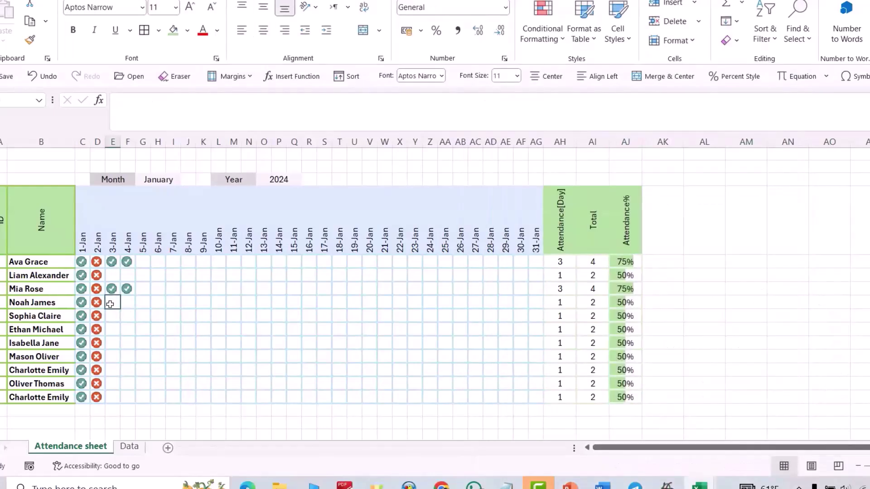
{"action": "left_click_drag", "start_coordinate": [82, 261], "coordinate": [112, 262]}
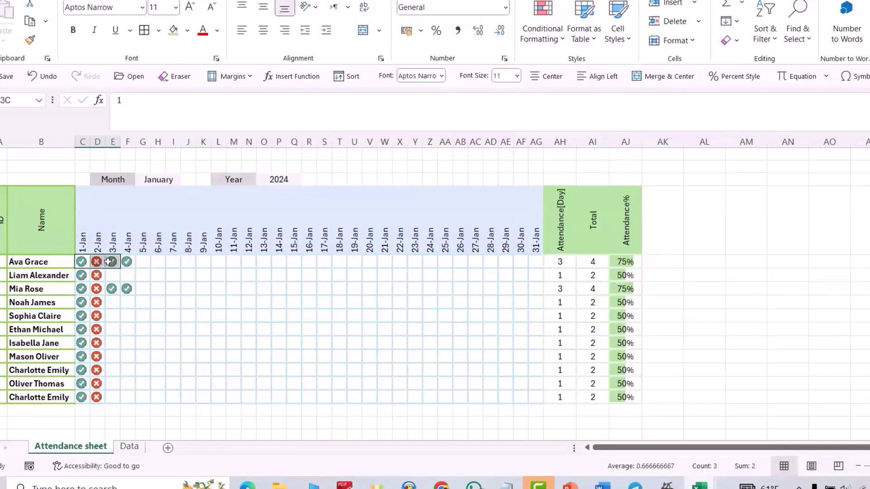
{"action": "left_click", "coordinate": [148, 265]}
{"action": "type", "text": "0"}
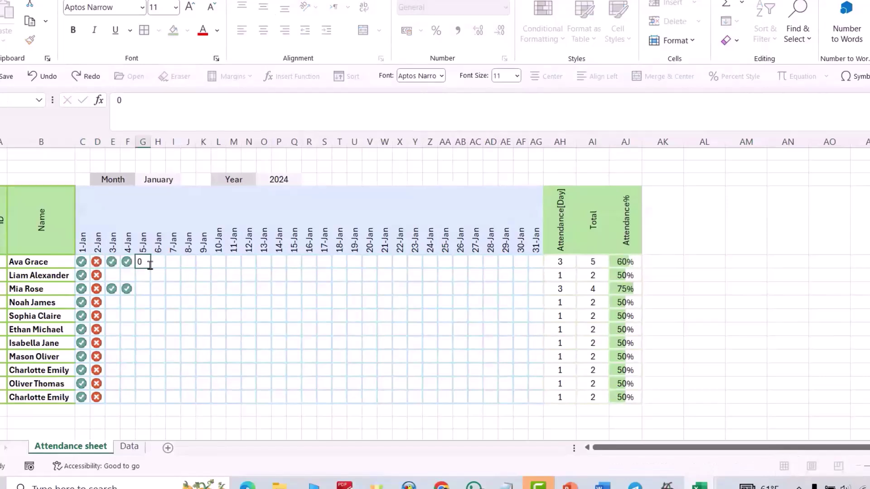
{"action": "key", "text": "Tab"}
{"action": "type", "text": "1"}
{"action": "key", "text": "Tab"}
{"action": "type", "text": "1"}
{"action": "key", "text": "Tab"}
{"action": "type", "text": "1"}
{"action": "left_click", "coordinate": [194, 266]}
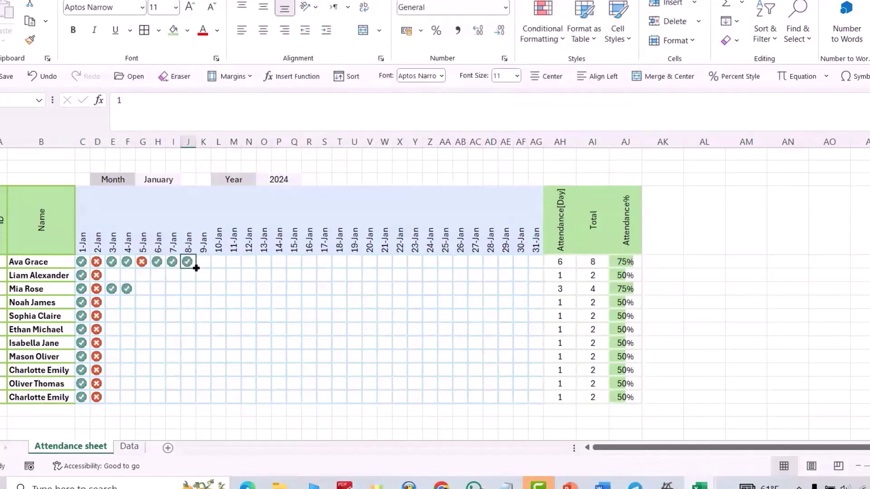
{"action": "left_click_drag", "start_coordinate": [196, 268], "coordinate": [233, 268]}
Copy the first student's 1-Jan to 11-Jan marks down to every student
{"action": "left_click", "coordinate": [84, 263]}
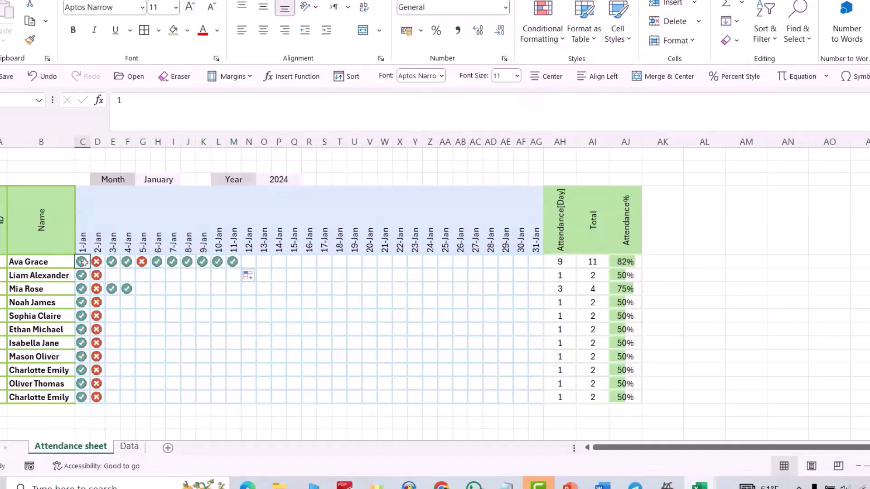
{"action": "left_click_drag", "start_coordinate": [84, 263], "coordinate": [238, 399]}
{"action": "left_click", "coordinate": [734, 287]}
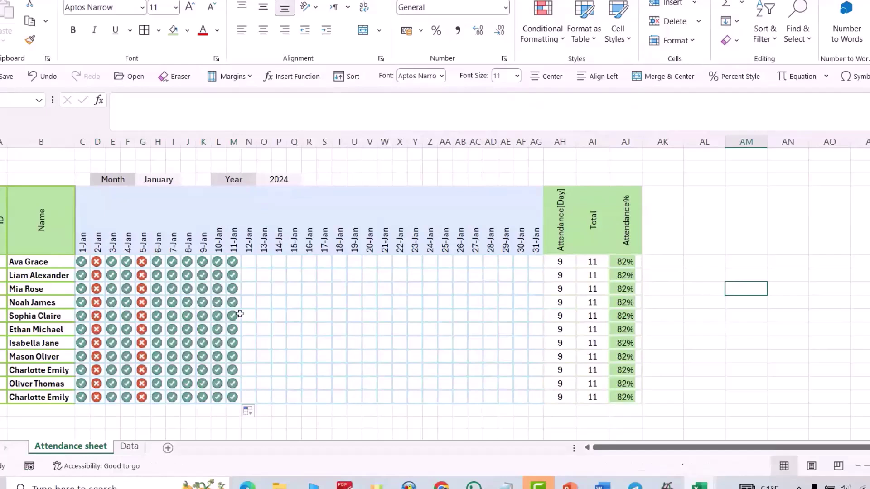
Mark the fourth student absent on 9-Jan and 10-Jan, dropping them to 7 days and 64%
{"action": "left_click", "coordinate": [203, 303]}
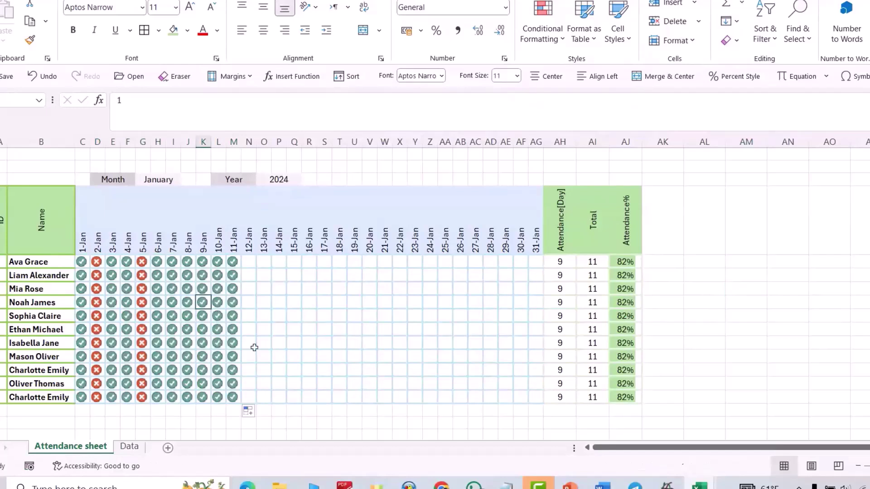
{"action": "type", "text": "0"}
{"action": "key", "text": "Return"}
{"action": "left_click", "coordinate": [559, 261]}
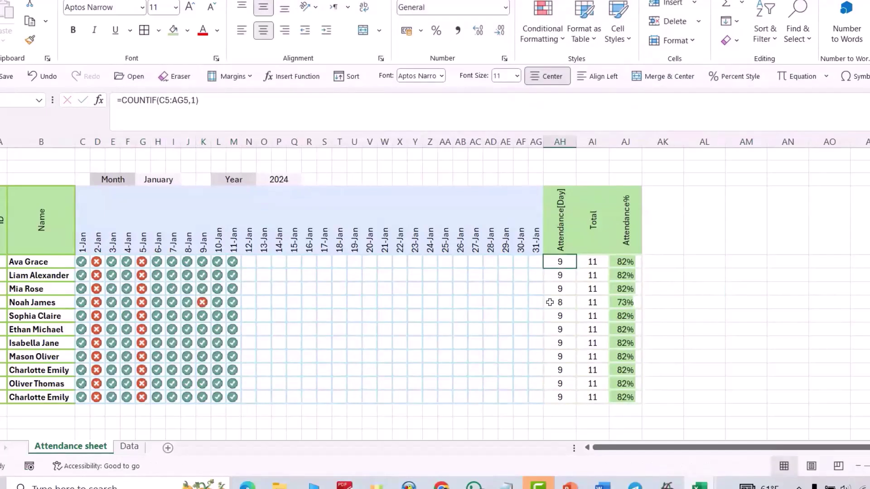
{"action": "left_click", "coordinate": [219, 302]}
{"action": "type", "text": "0"}
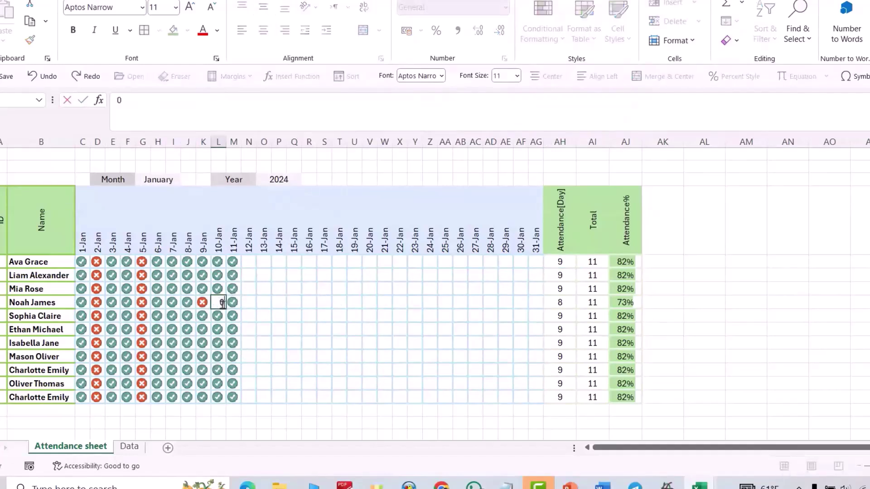
{"action": "key", "text": "Return"}
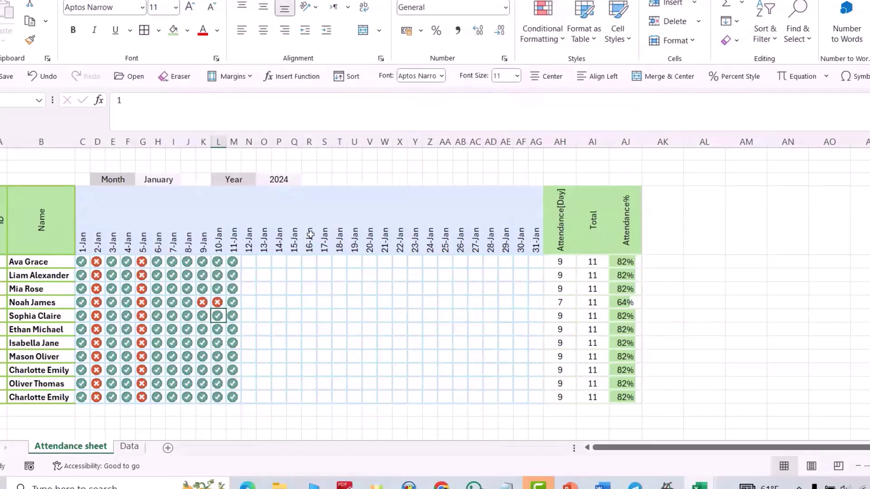
{"action": "left_click_drag", "start_coordinate": [11, 155], "coordinate": [652, 133]}
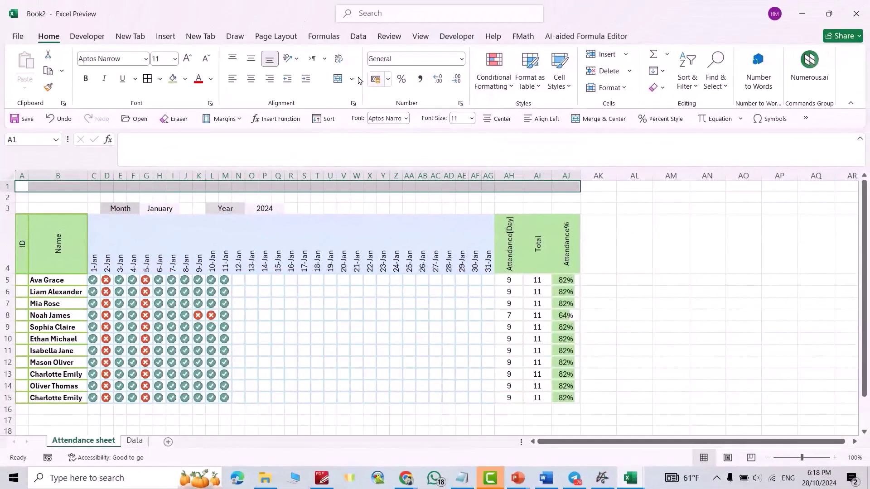
Enter ="Attendance Sheet For "&G3&"-"&O3 in merged A1 so it reads Attendance Sheet For January-2024
{"action": "type", "text": "=\"Attendance"}
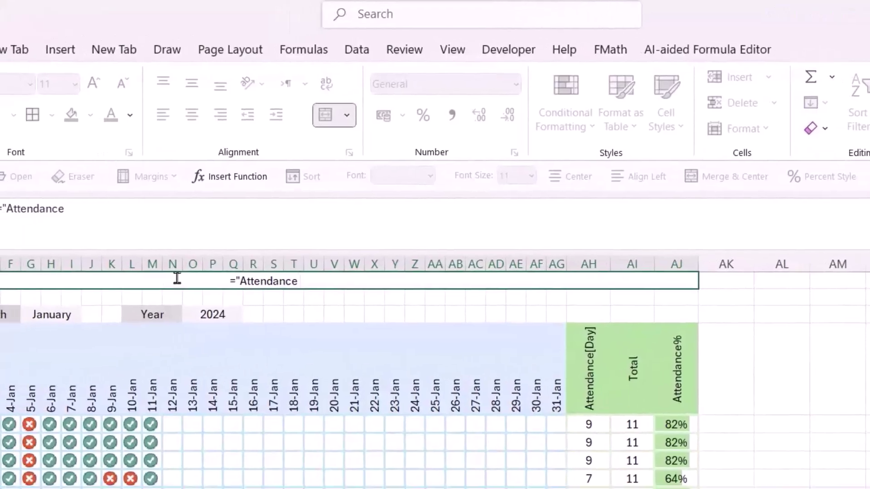
{"action": "type", "text": " Sheet For"}
{"action": "type", "text": " \""}
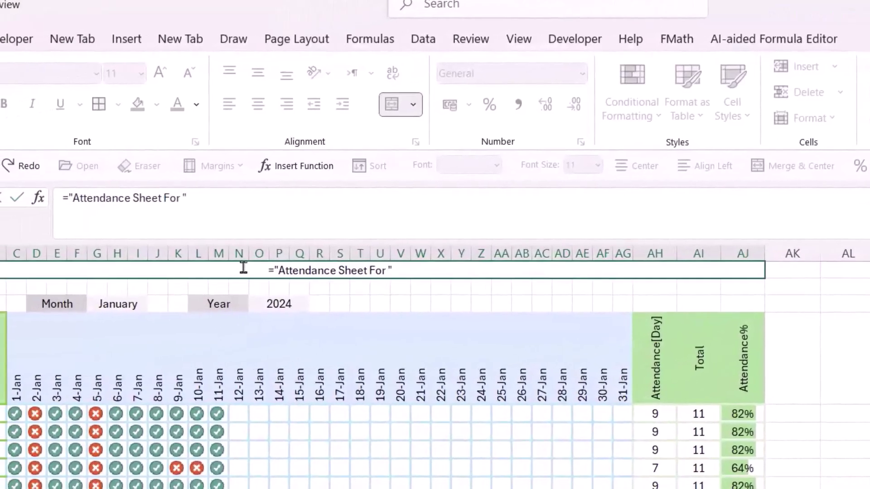
{"action": "type", "text": "&"}
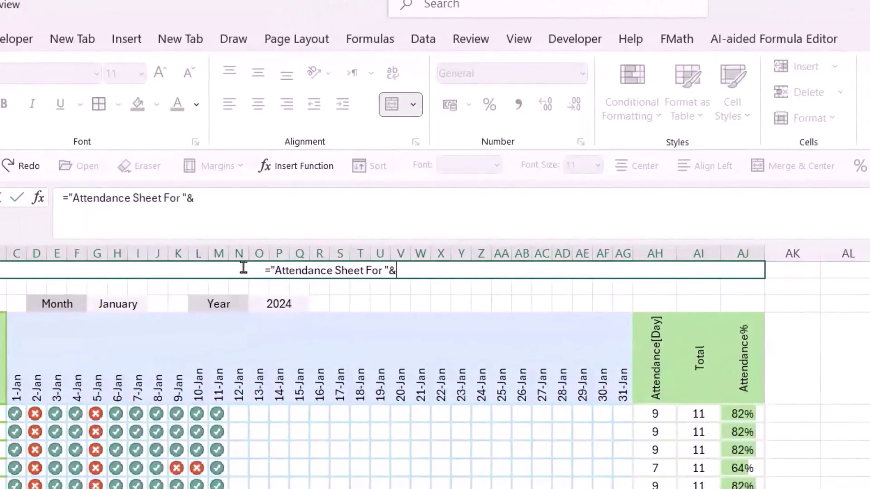
{"action": "left_click", "coordinate": [118, 307]}
{"action": "type", "text": "&\"-"}
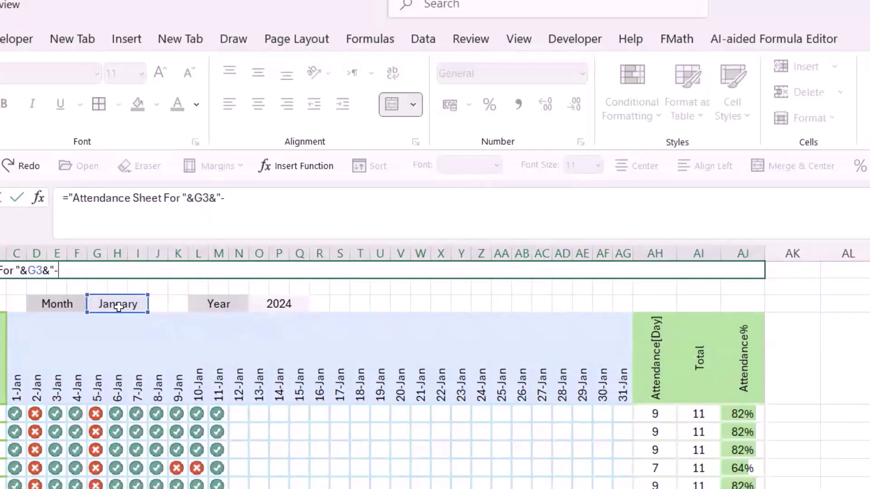
{"action": "type", "text": "\"&"}
{"action": "left_click", "coordinate": [271, 305]}
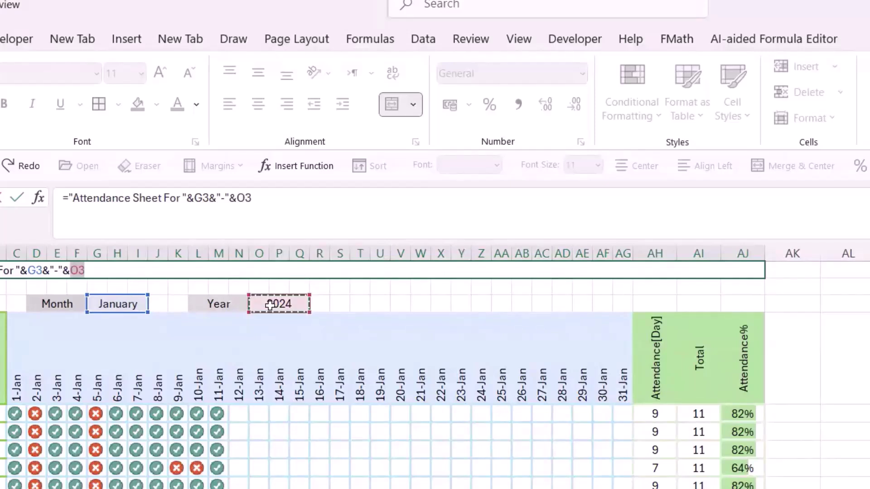
{"action": "type", "text": "&"}
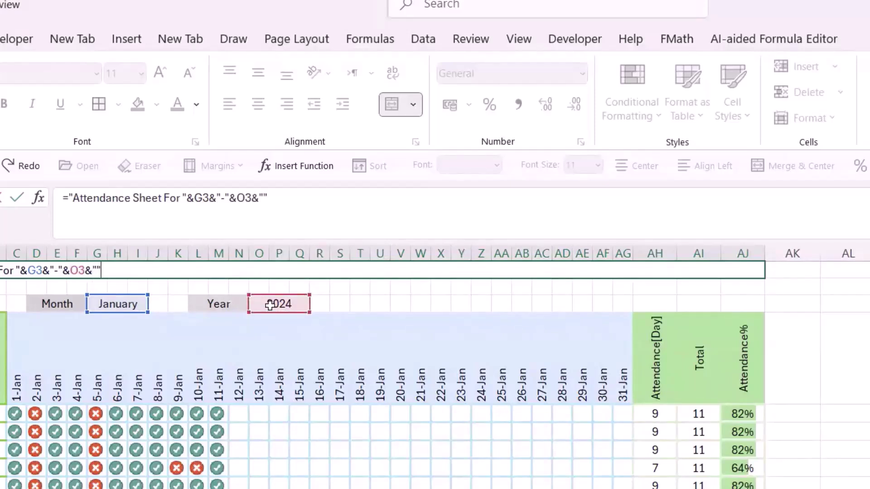
{"action": "key", "text": "Return"}
{"action": "left_click", "coordinate": [295, 268]}
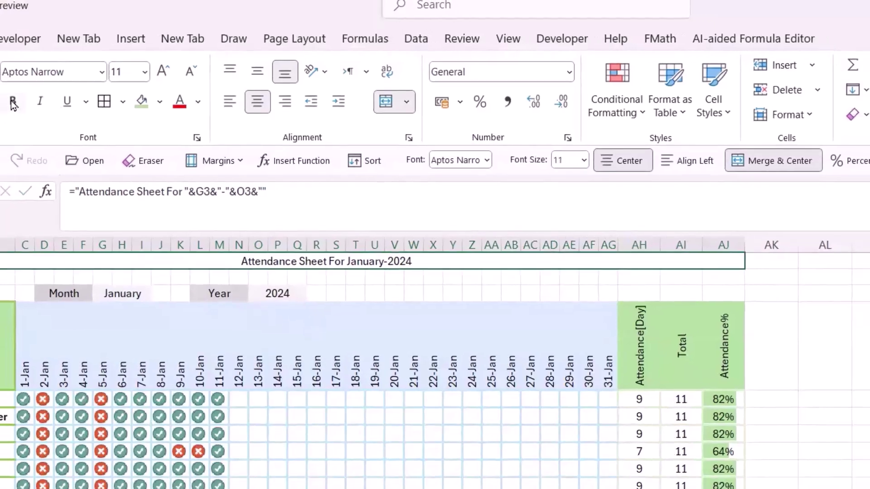
Make the row-1 title bold, 22 point, with a green fill
{"action": "left_click", "coordinate": [13, 103]}
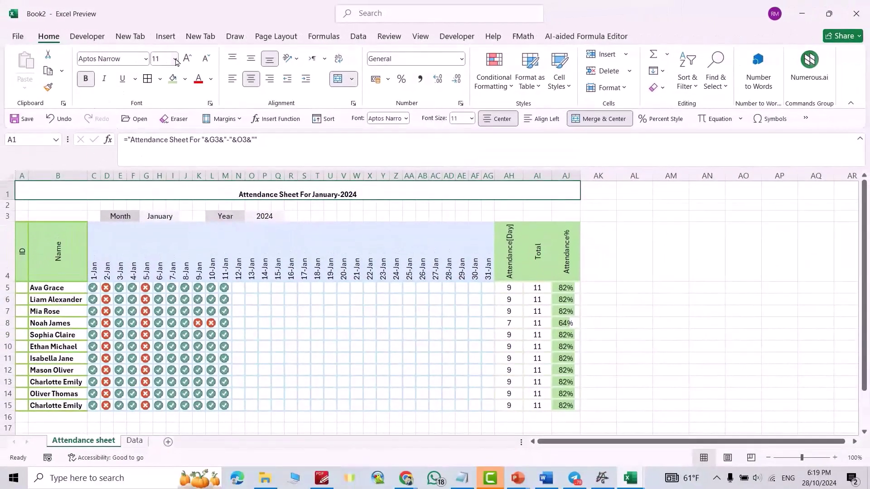
{"action": "left_click", "coordinate": [175, 62]}
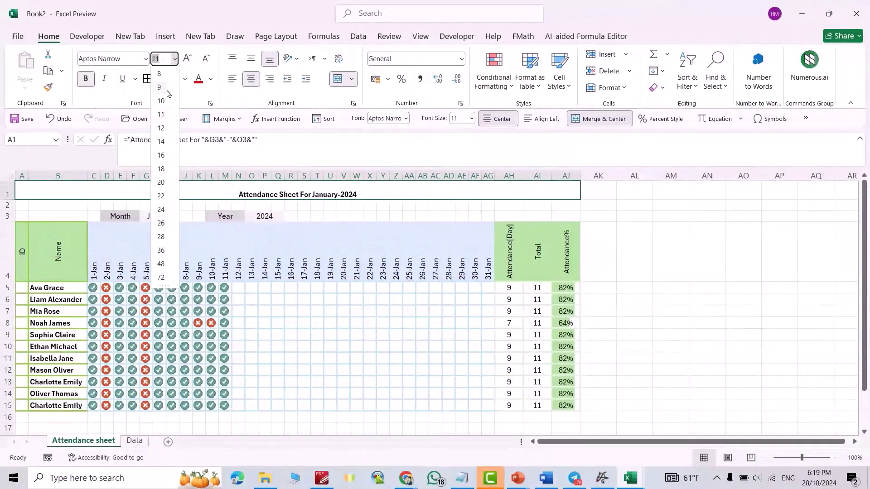
{"action": "left_click", "coordinate": [161, 197]}
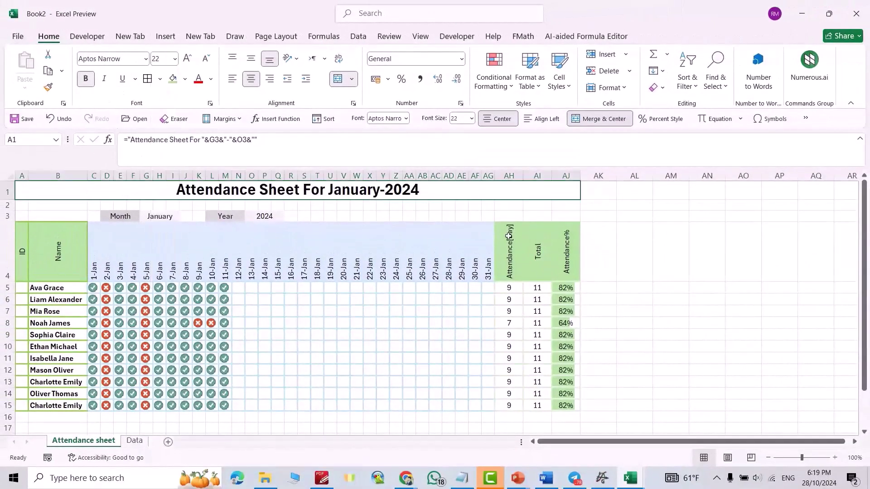
{"action": "left_click", "coordinate": [185, 79]}
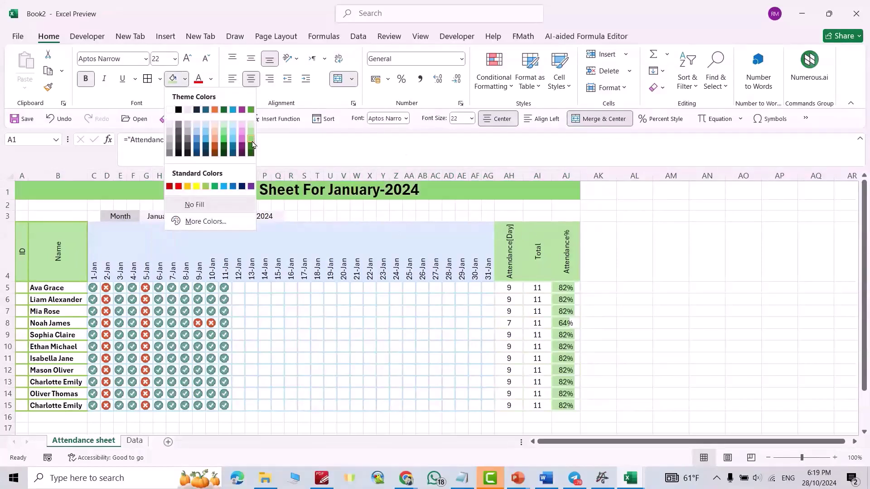
{"action": "left_click", "coordinate": [253, 144]}
{"action": "left_click", "coordinate": [707, 286]}
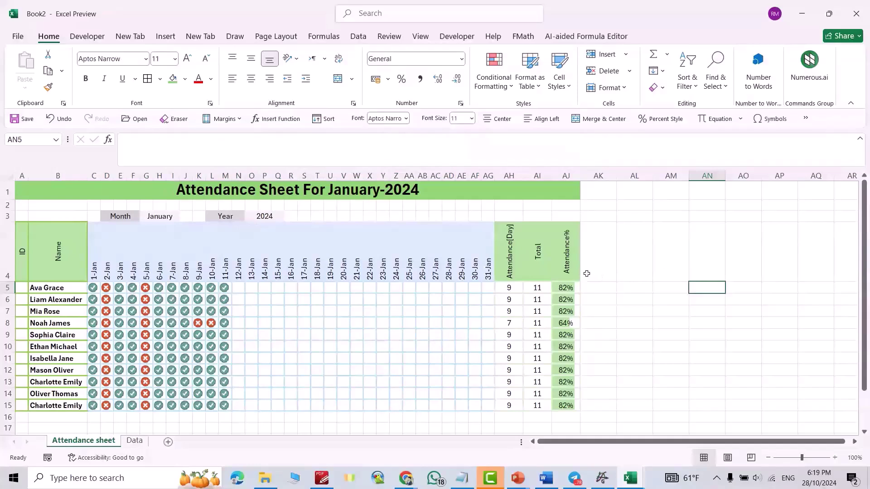
Select ranges in rows 2–3 below the title, leaving Fill Color unapplied
{"action": "left_click_drag", "start_coordinate": [290, 205], "coordinate": [553, 215]}
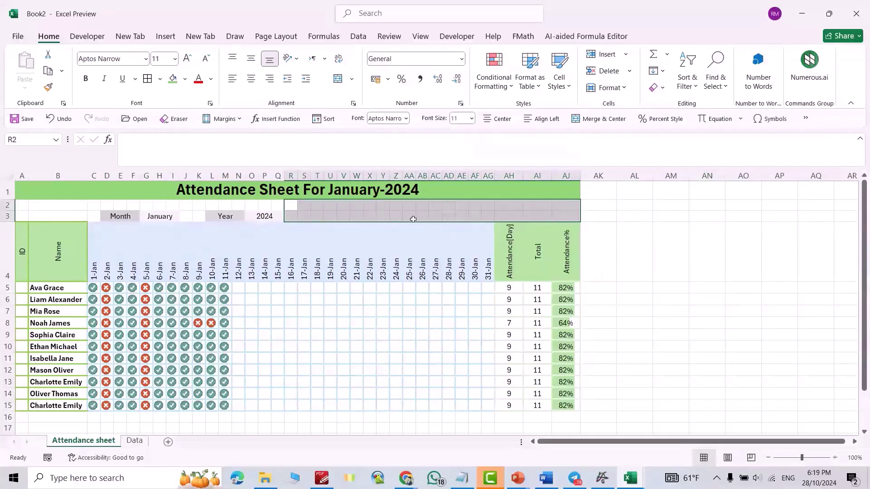
{"action": "left_click", "coordinate": [183, 81]}
{"action": "key", "text": "Escape"}
{"action": "left_click_drag", "start_coordinate": [277, 204], "coordinate": [28, 202]}
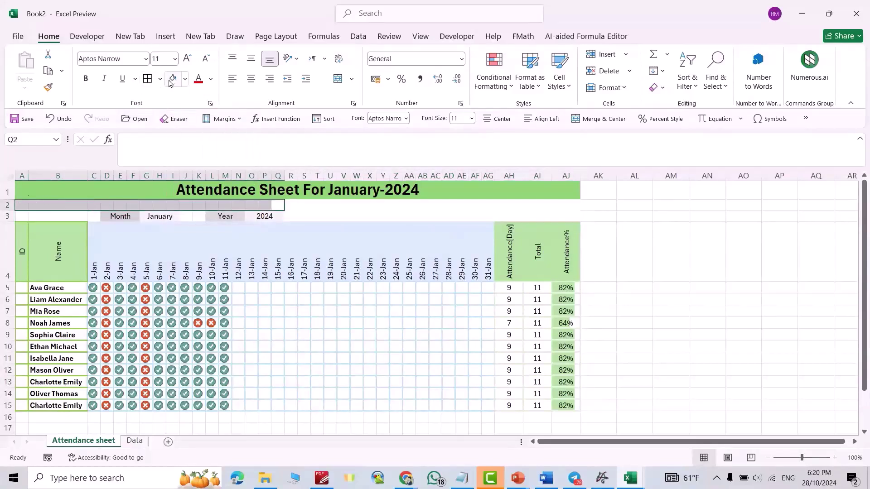
{"action": "left_click_drag", "start_coordinate": [93, 215], "coordinate": [20, 216]}
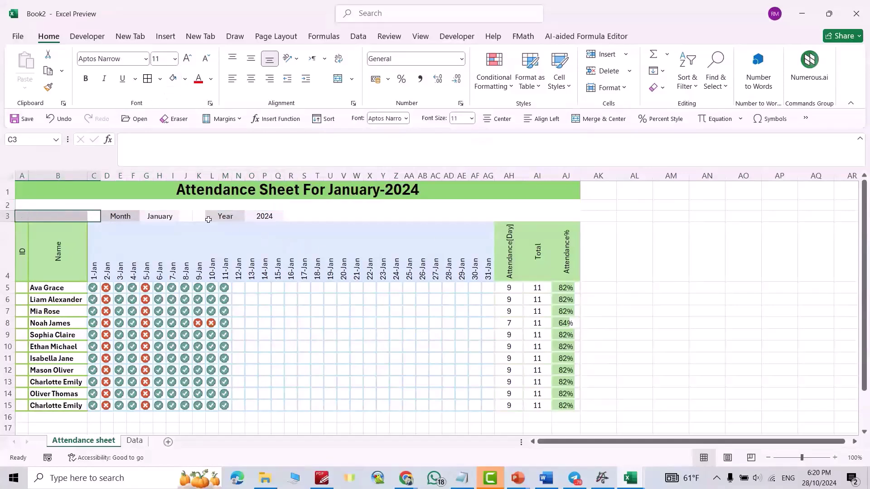
Mark the first student absent on 12-Jan by entering 0 in N5
{"action": "left_click", "coordinate": [670, 277]}
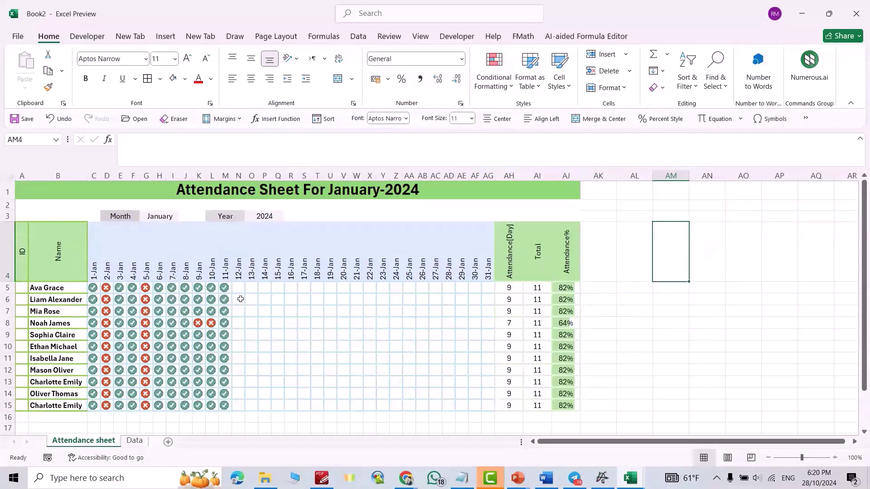
{"action": "left_click", "coordinate": [238, 288]}
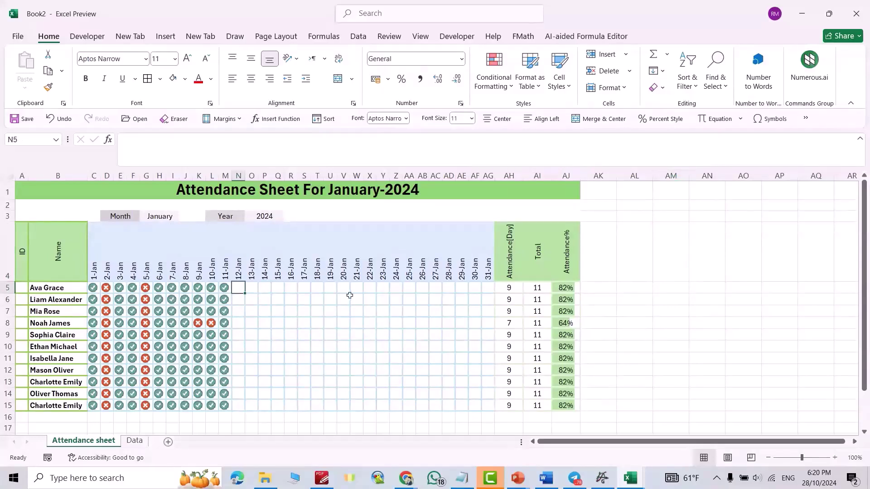
{"action": "type", "text": "0"}
{"action": "key", "text": "Return"}
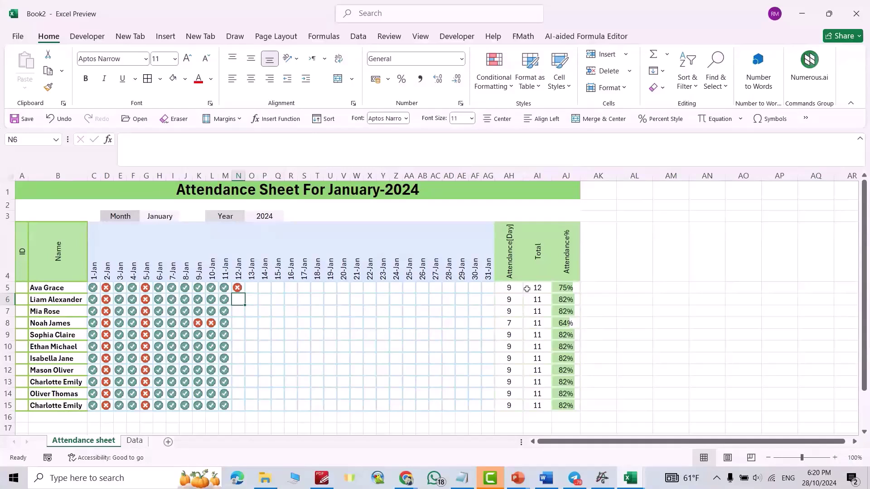
Set the Month dropdown in G3 to April and the Year dropdown in O3 to 2031
{"action": "left_click", "coordinate": [166, 216]}
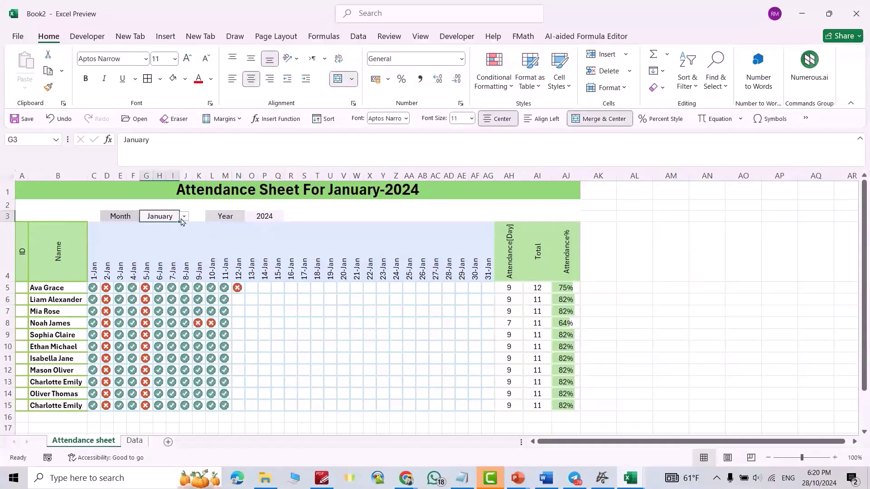
{"action": "left_click", "coordinate": [182, 221]}
{"action": "left_click", "coordinate": [157, 255]}
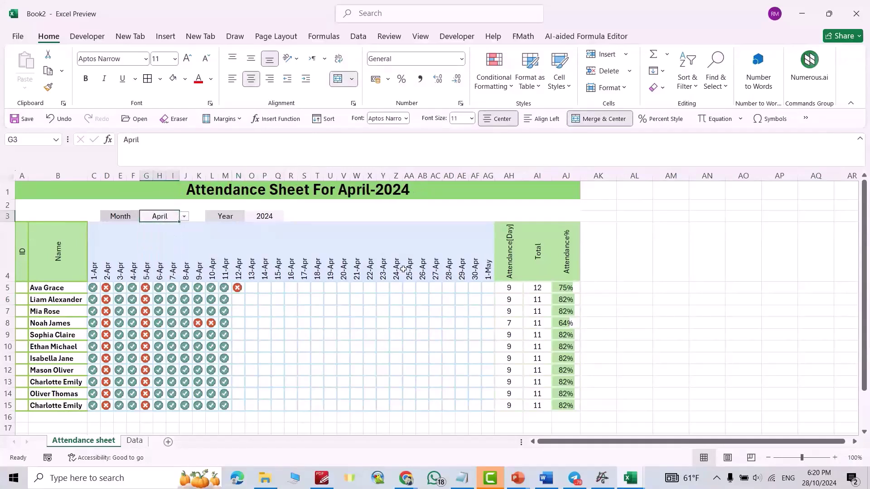
{"action": "left_click", "coordinate": [272, 219]}
{"action": "left_click", "coordinate": [289, 217]}
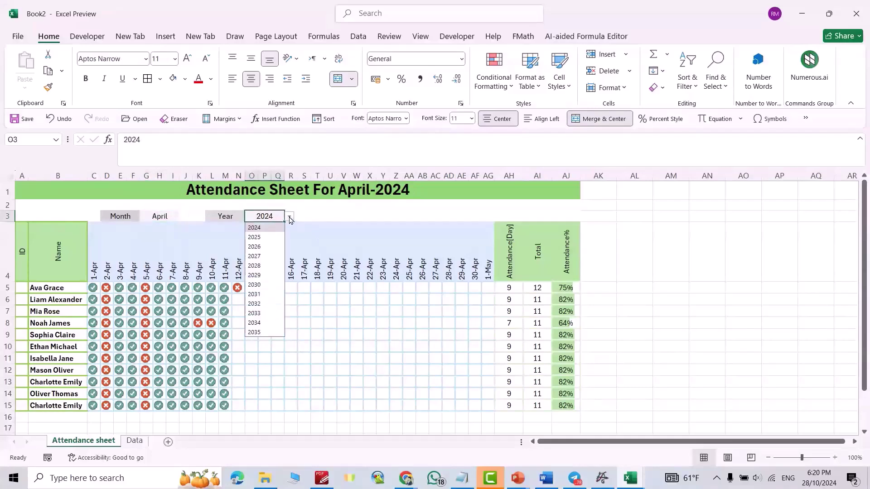
{"action": "left_click", "coordinate": [255, 294]}
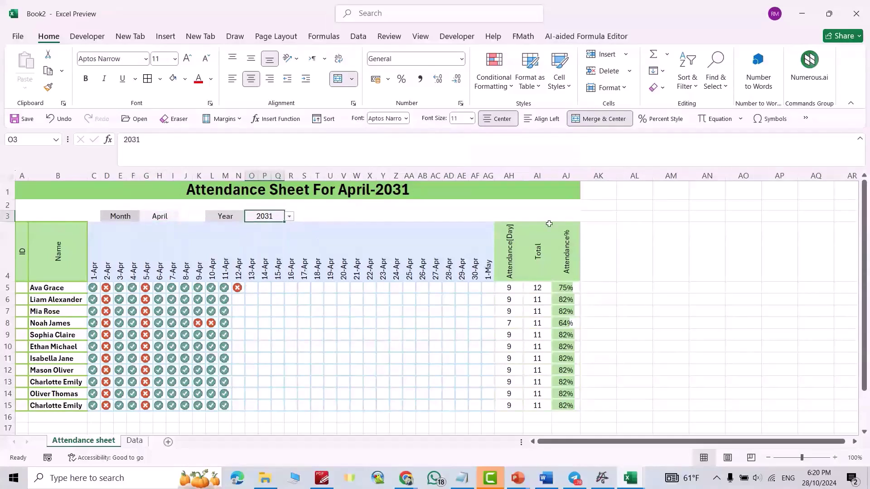